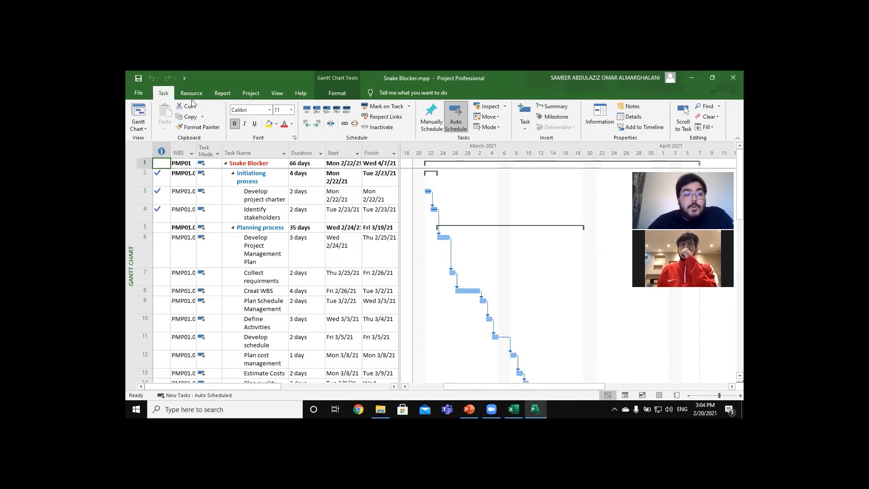
# Open the project's WBS code definition and examine the sequence options available for level 1.
pyautogui.click(251, 92)
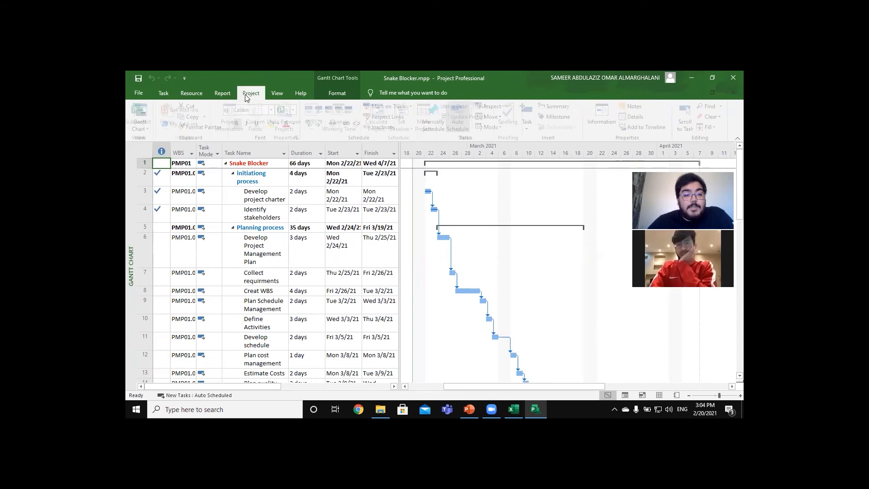
pyautogui.click(316, 132)
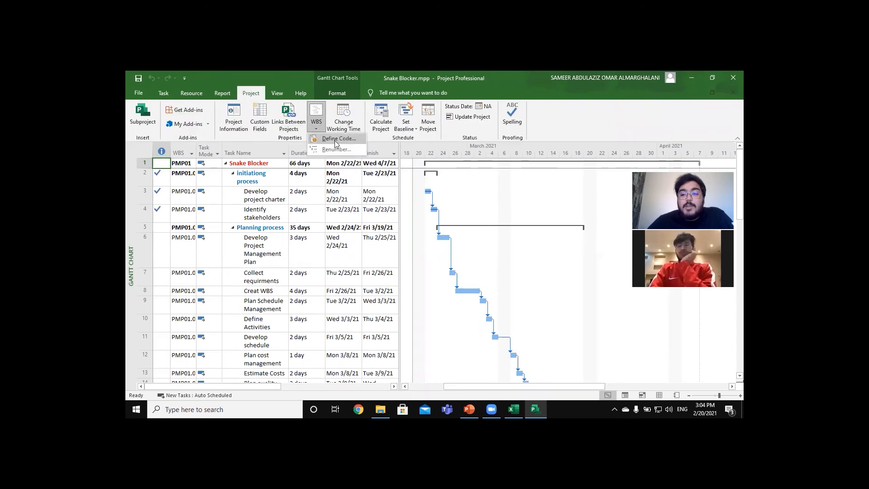
pyautogui.click(336, 140)
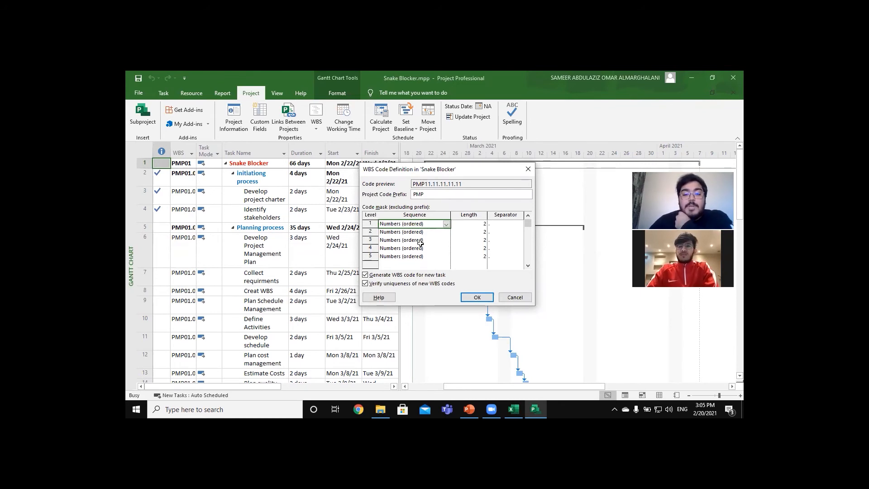
pyautogui.click(446, 225)
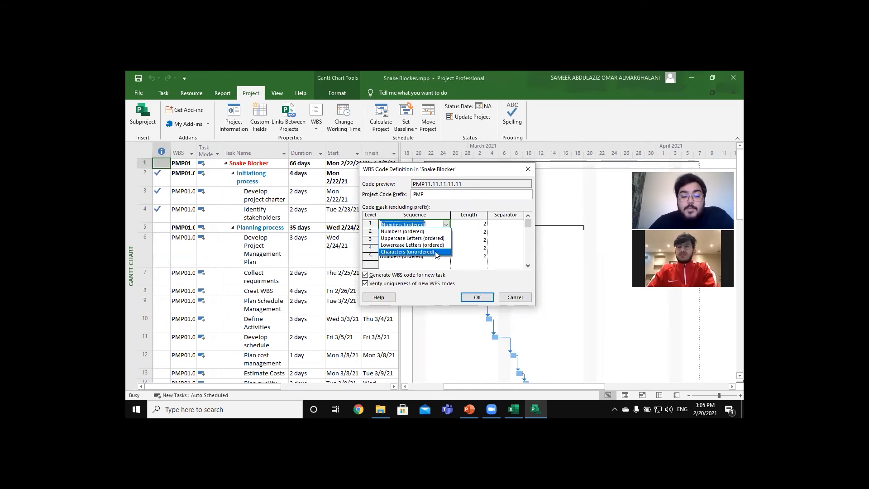
pyautogui.click(464, 251)
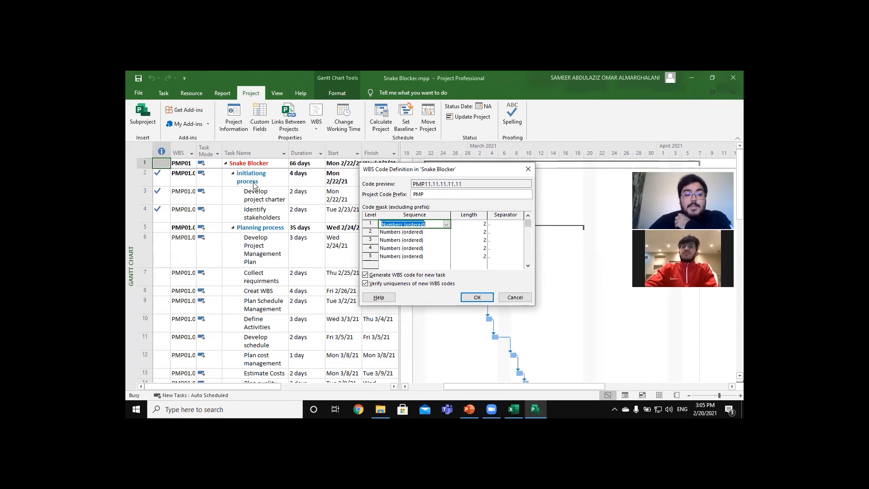
# Review the task outline and the separator options for level 1, and accept the WBS code definition.
pyautogui.scroll(-5, 330, 267)
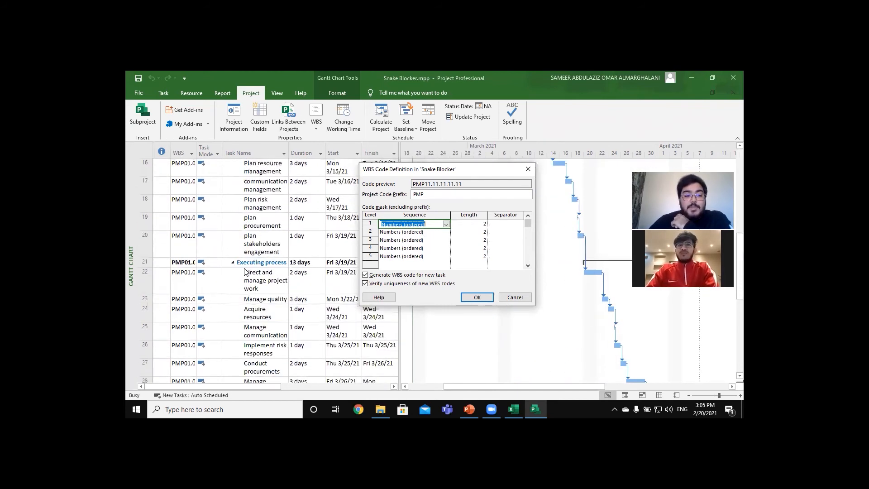
pyautogui.scroll(-2, 276, 278)
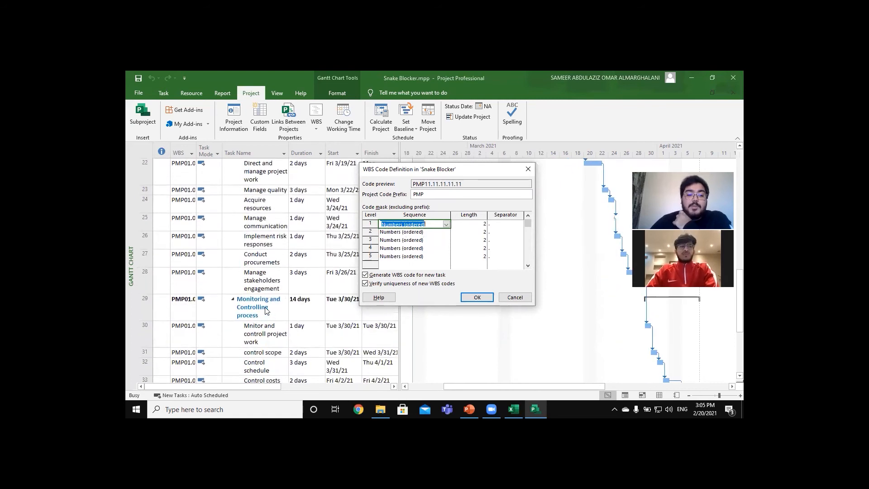
pyautogui.scroll(-3, 257, 313)
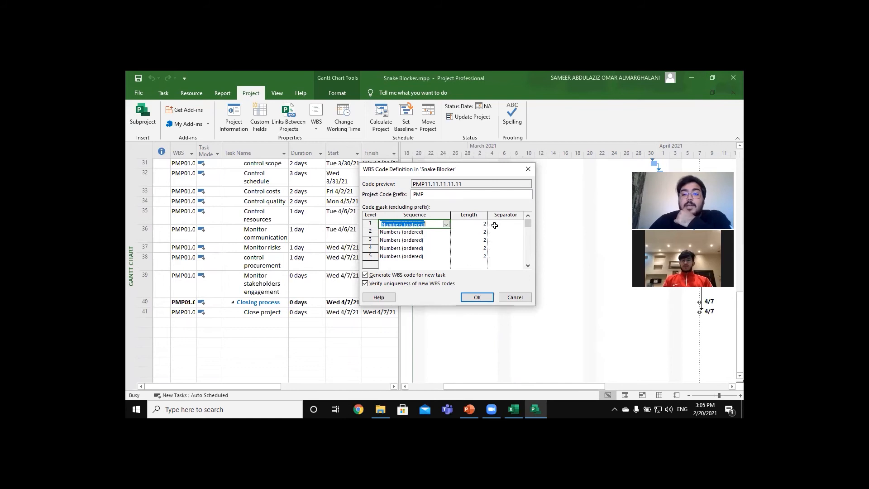
pyautogui.click(517, 225)
pyautogui.click(519, 225)
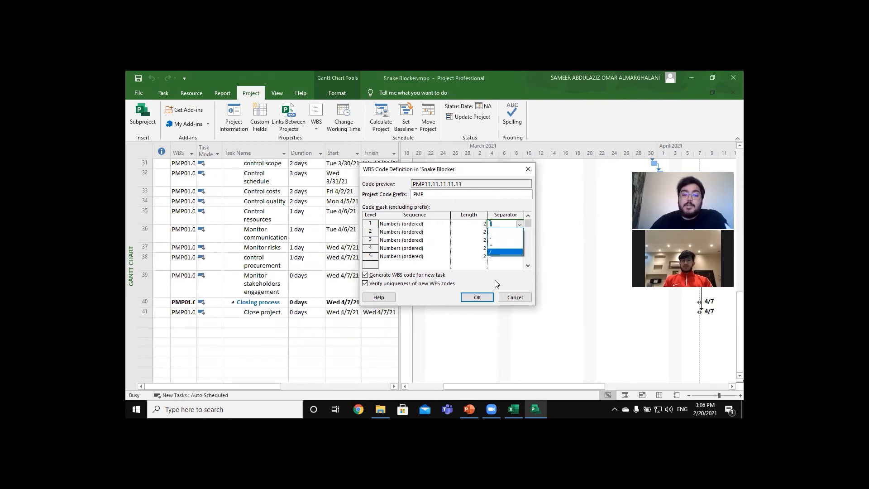
pyautogui.click(478, 299)
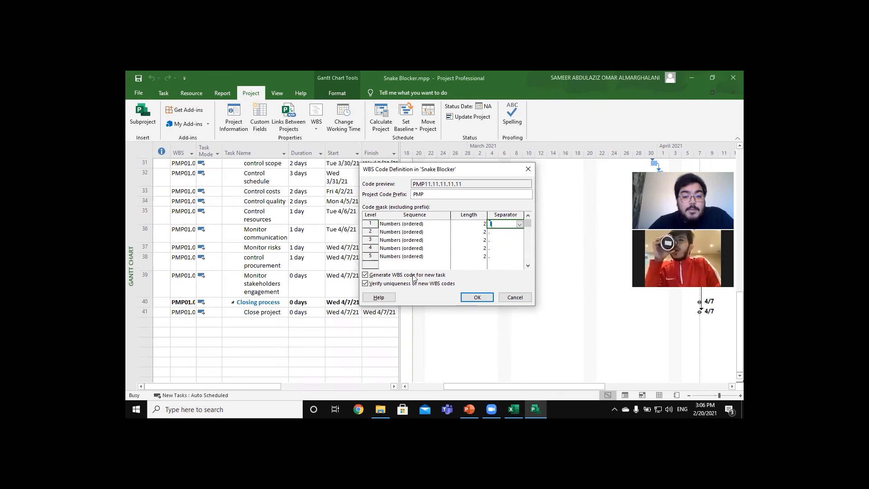
pyautogui.click(477, 298)
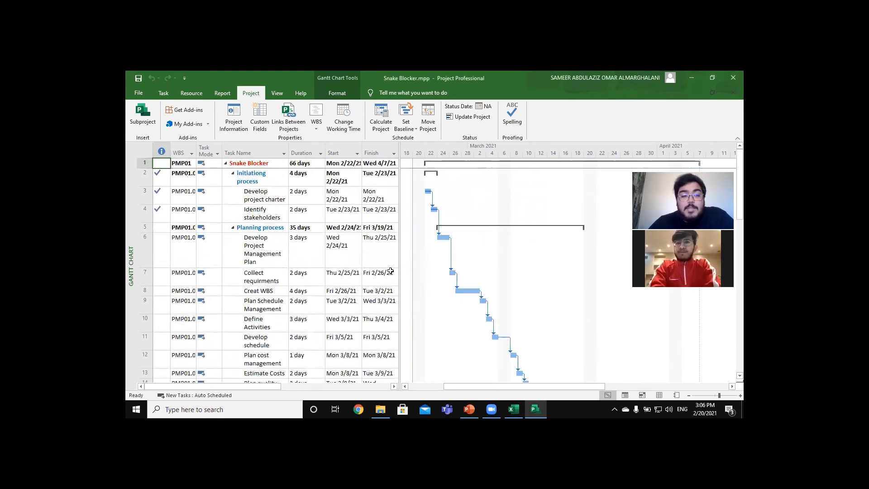
# Hide the WBS column and insert it again in front of the Task Mode column.
pyautogui.rightClick(183, 153)
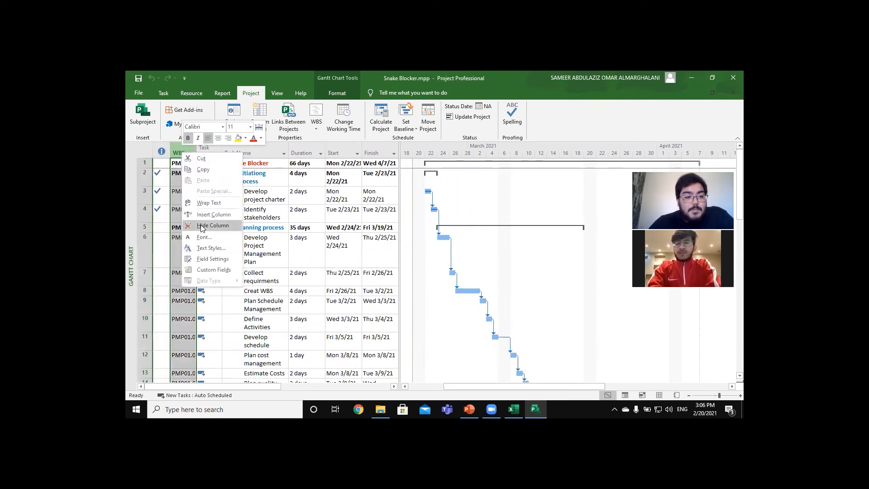
pyautogui.click(202, 226)
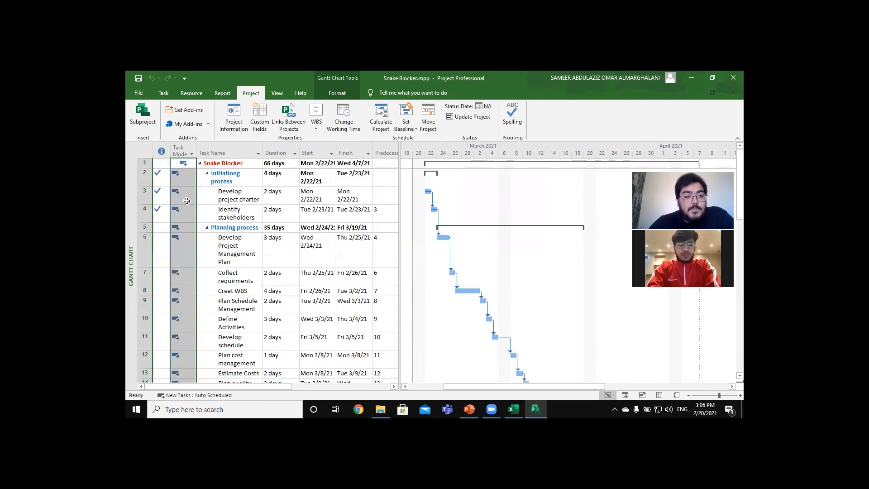
pyautogui.rightClick(181, 153)
pyautogui.click(361, 260)
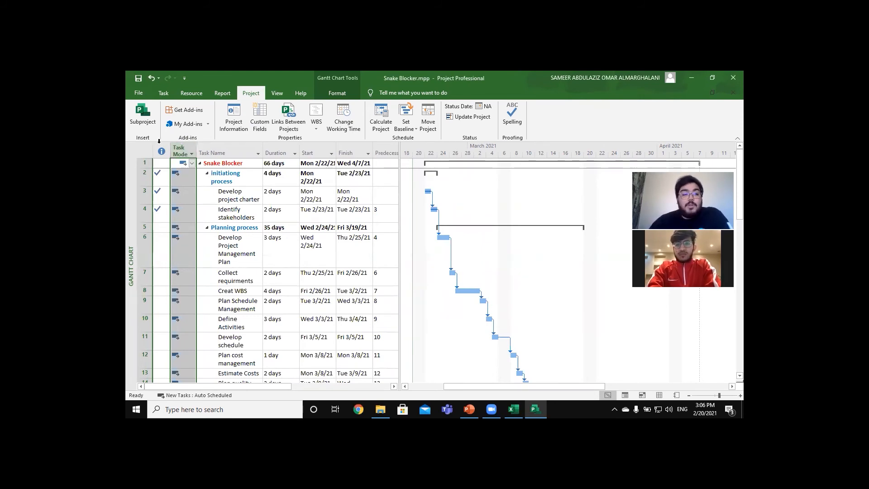
pyautogui.rightClick(181, 153)
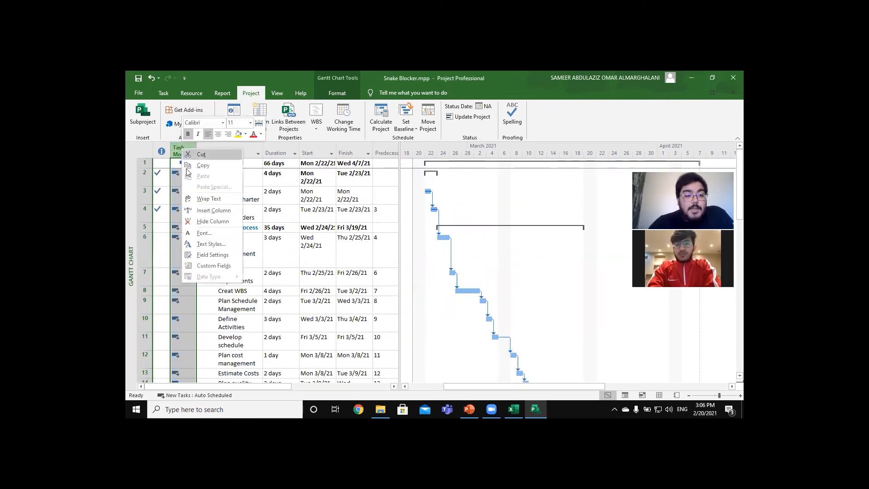
pyautogui.click(208, 211)
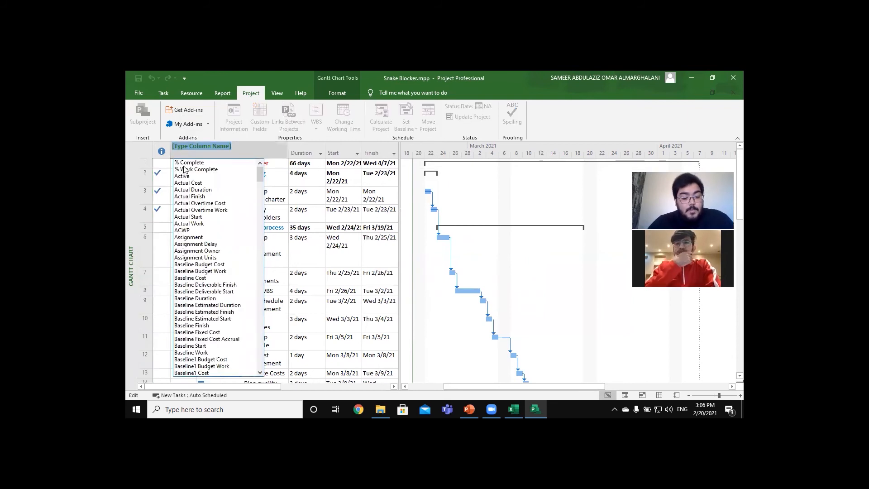
pyautogui.write('wbs')
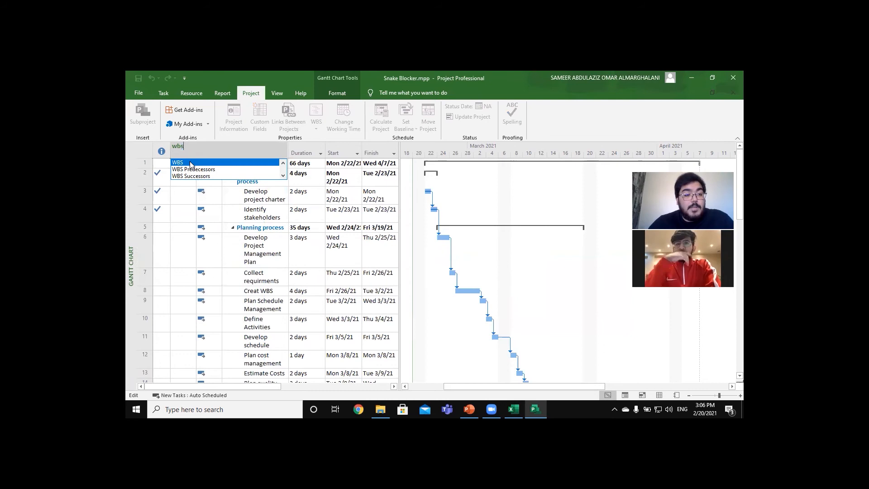
pyautogui.click(190, 163)
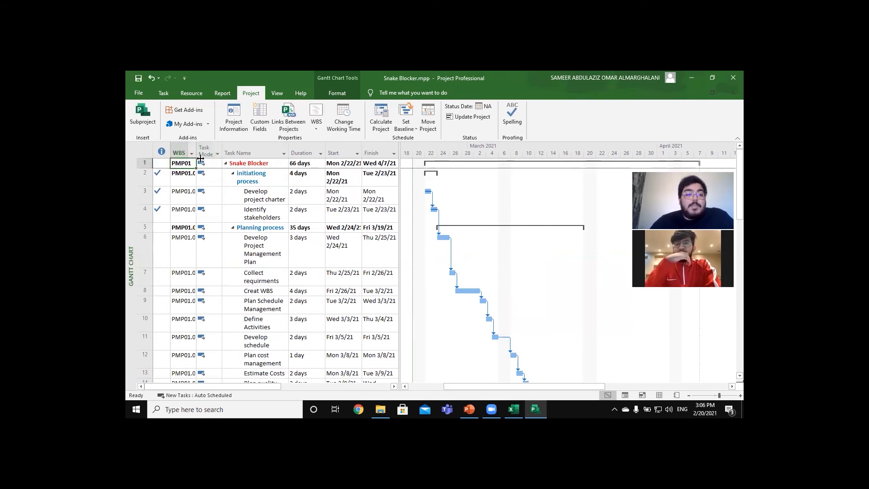
# Widen the WBS column to fit the full codes and review them down the task list.
pyautogui.doubleClick(197, 154)
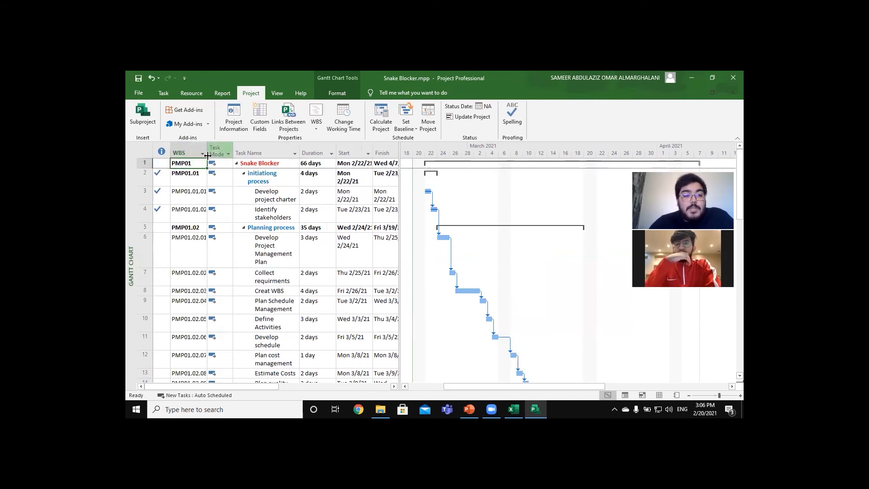
pyautogui.moveTo(208, 156); pyautogui.dragTo(221, 154)
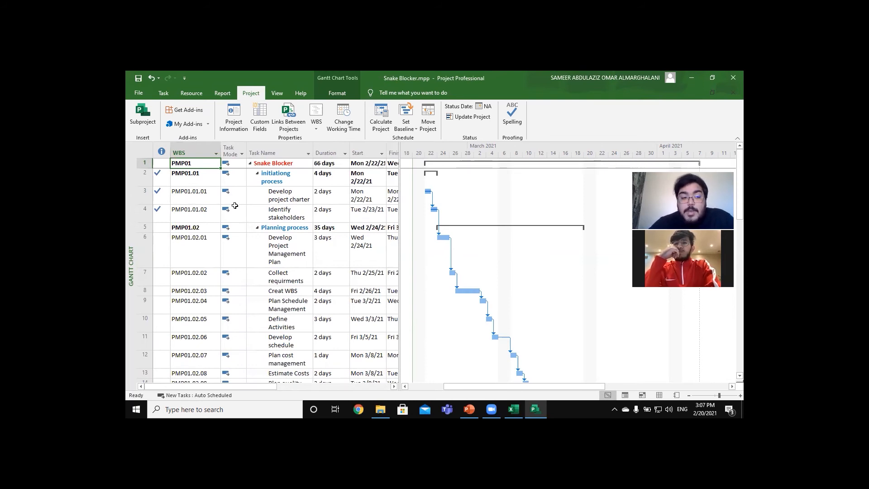
pyautogui.scroll(-5, 204, 212)
pyautogui.scroll(-3, 204, 212)
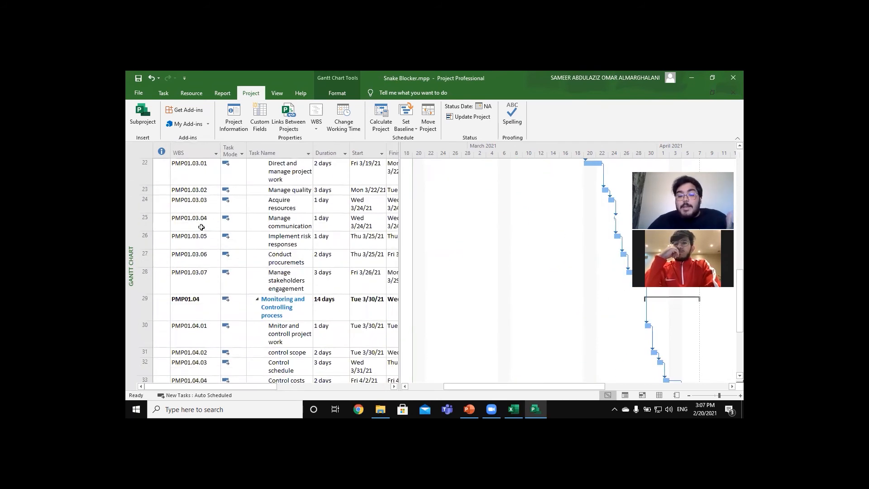
pyautogui.hotkey('ctrl', 'Home')
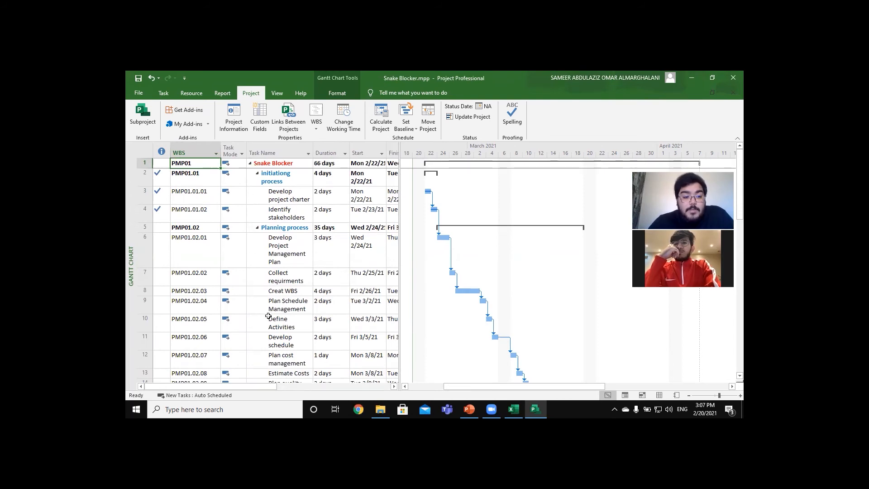
pyautogui.scroll(-4, 264, 296)
pyautogui.scroll(-1, 263, 298)
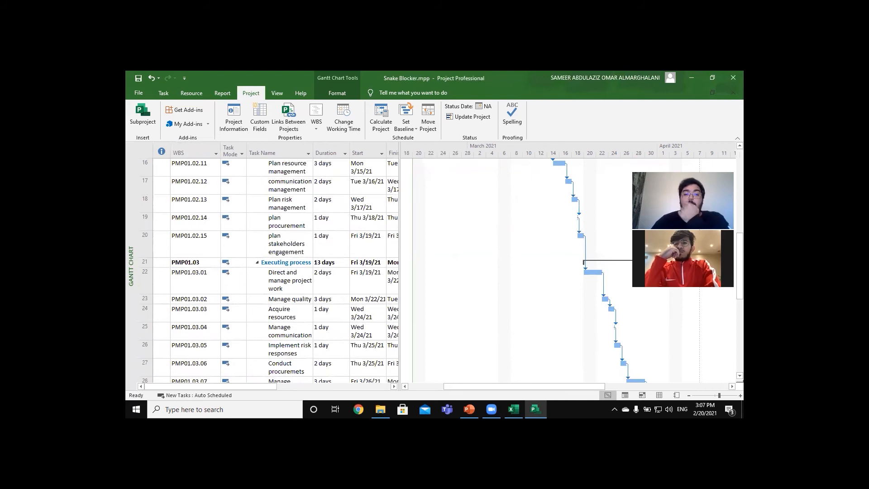
# Switch to WBS Schedule Pro, start it in demo mode, and insert a new task in the blank chart.
pyautogui.click(691, 78)
pyautogui.click(692, 77)
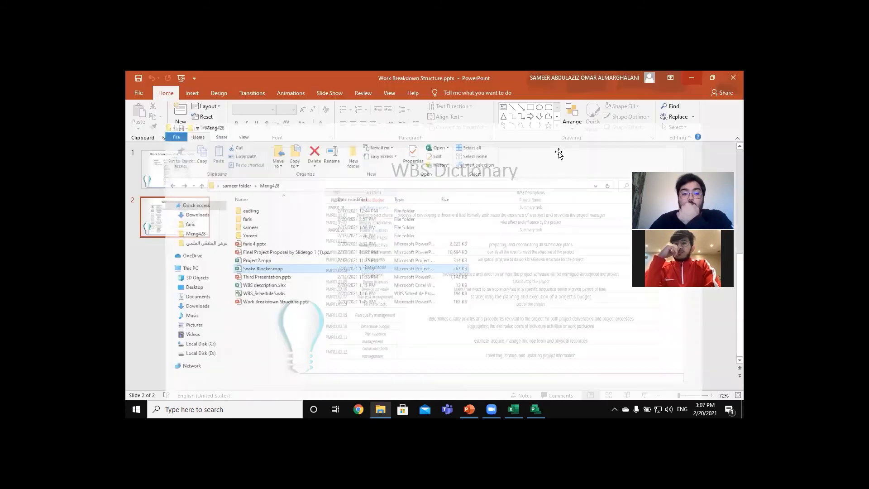
pyautogui.click(697, 73)
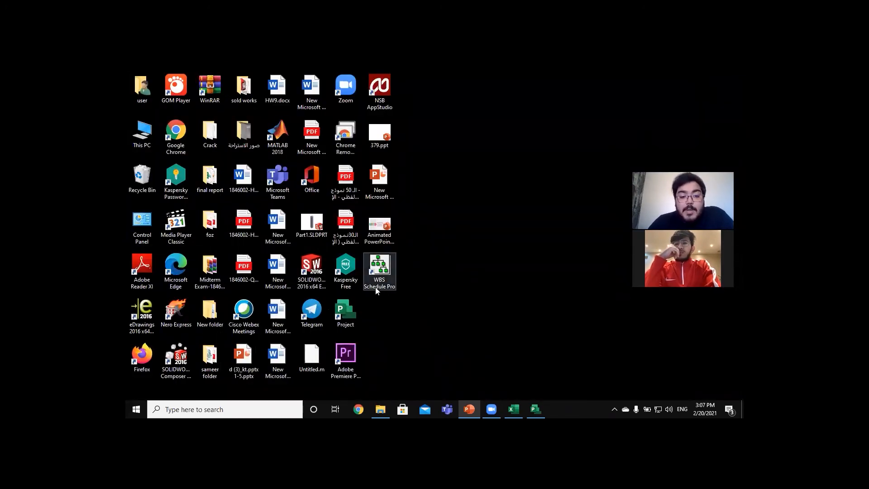
pyautogui.doubleClick(388, 277)
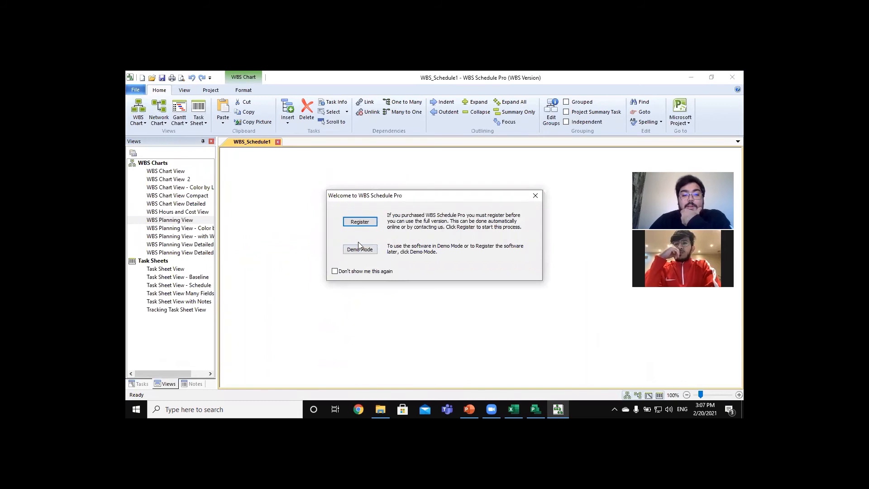
pyautogui.click(535, 197)
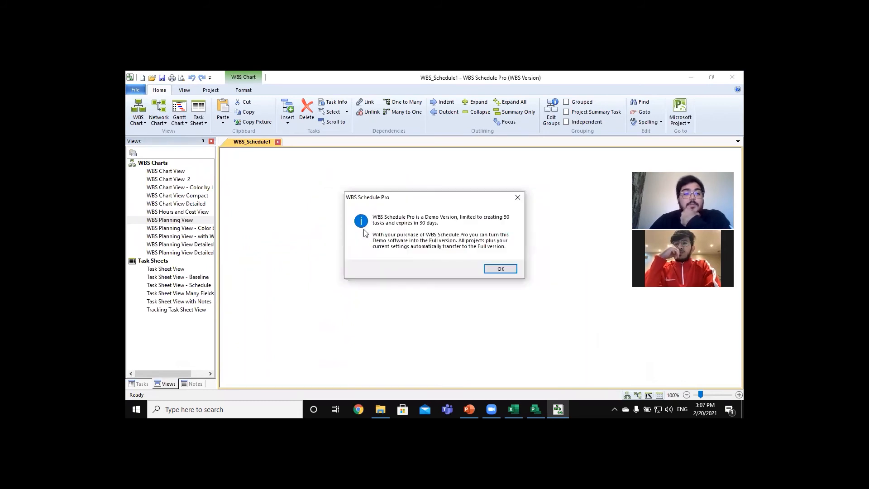
pyautogui.click(500, 267)
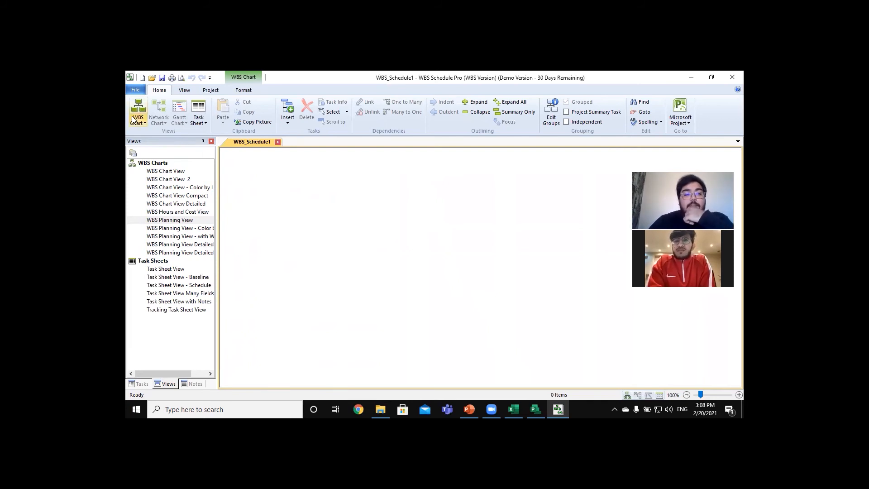
pyautogui.click(287, 109)
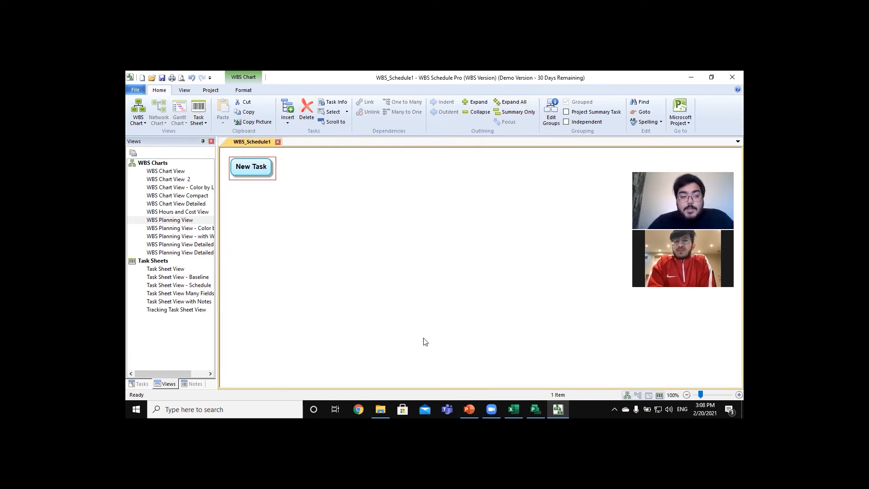
# Open the existing chart WBS_Schedule5.wbs from the Meng428 folder.
pyautogui.click(692, 79)
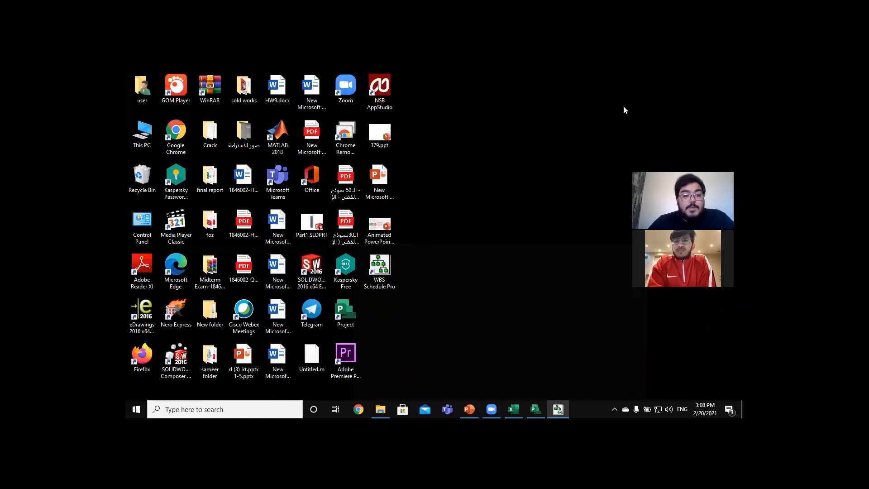
pyautogui.click(381, 409)
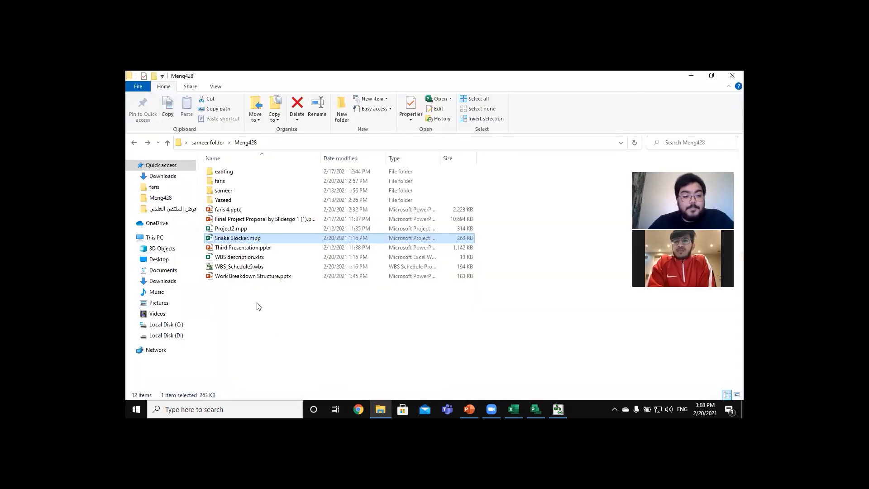
pyautogui.doubleClick(245, 267)
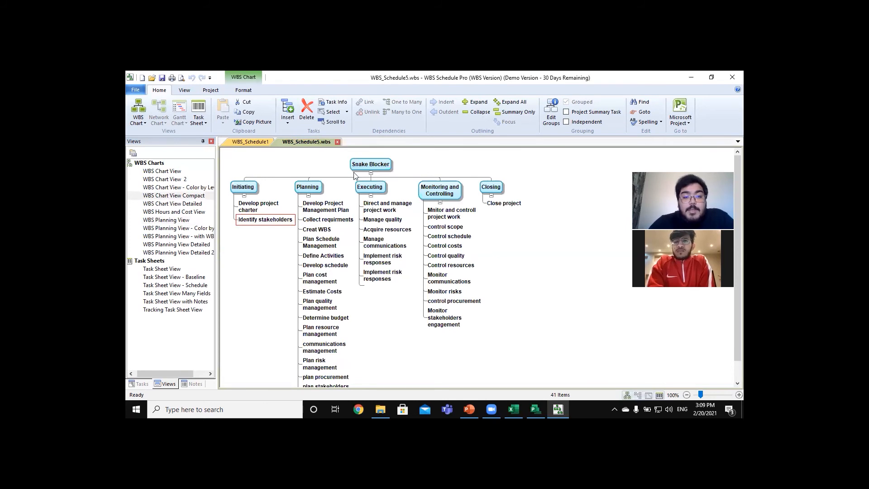
# Insert a new task after Identify stakeholders in the Initiating branch, and delete it again.
pyautogui.moveTo(358, 166)
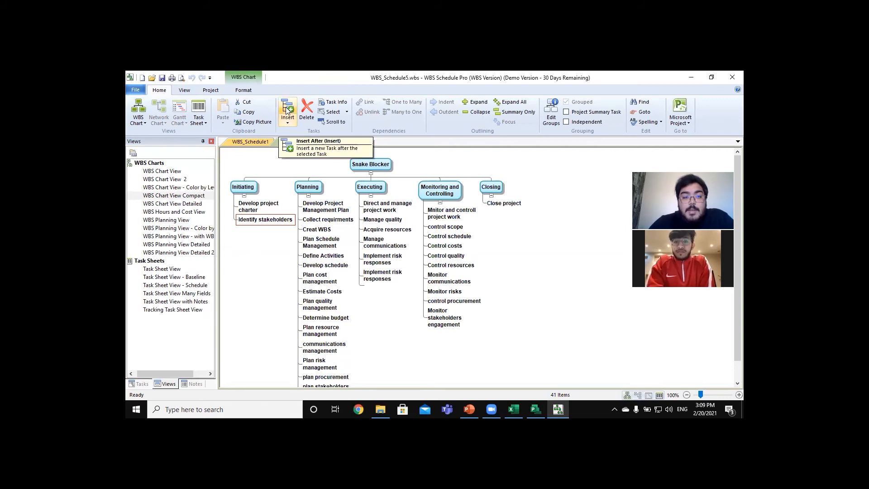
pyautogui.click(286, 111)
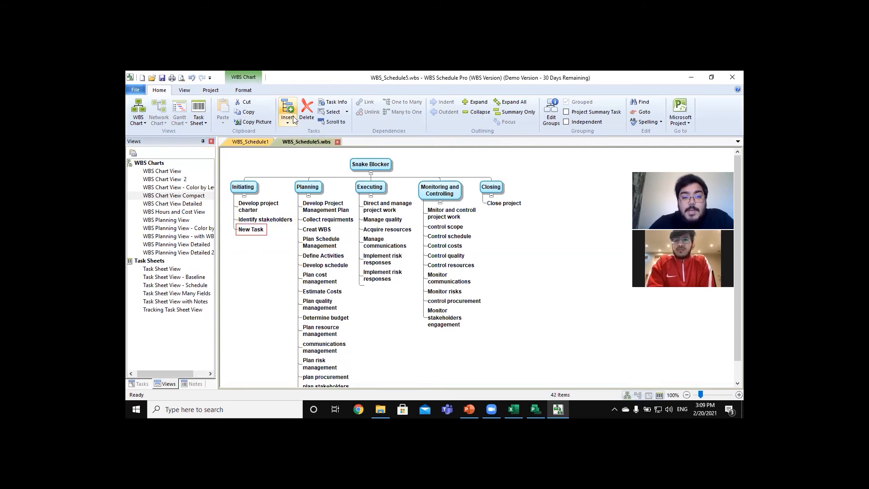
pyautogui.press('Delete')
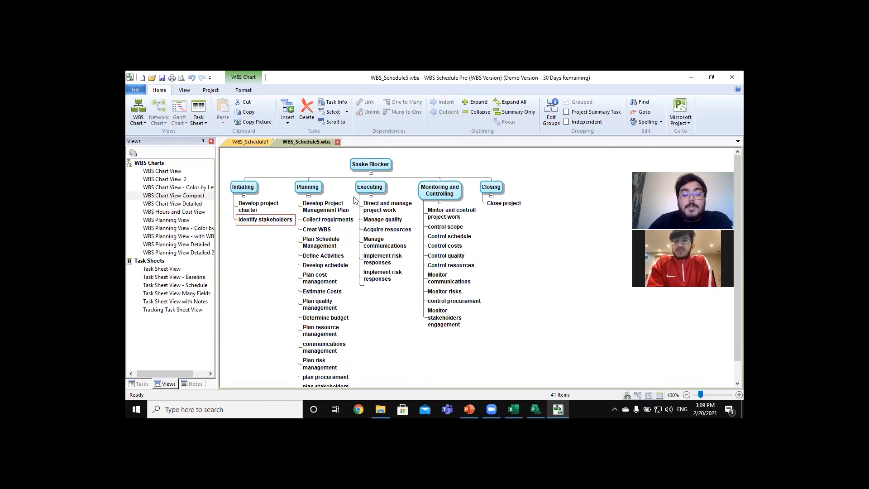
# Switch to the WBS_Schedule1 chart and insert a summary task above the existing task.
pyautogui.moveTo(247, 190)
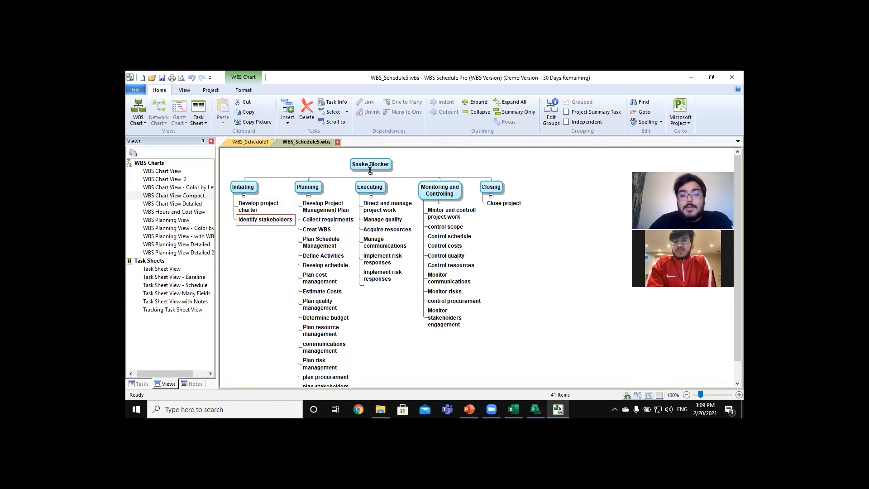
pyautogui.click(558, 409)
pyautogui.click(558, 409)
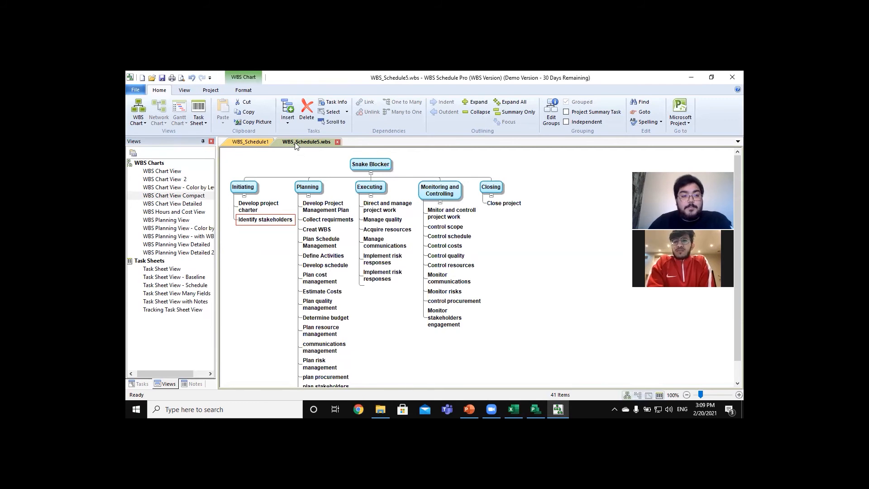
pyautogui.click(265, 144)
pyautogui.moveTo(260, 168); pyautogui.dragTo(353, 175)
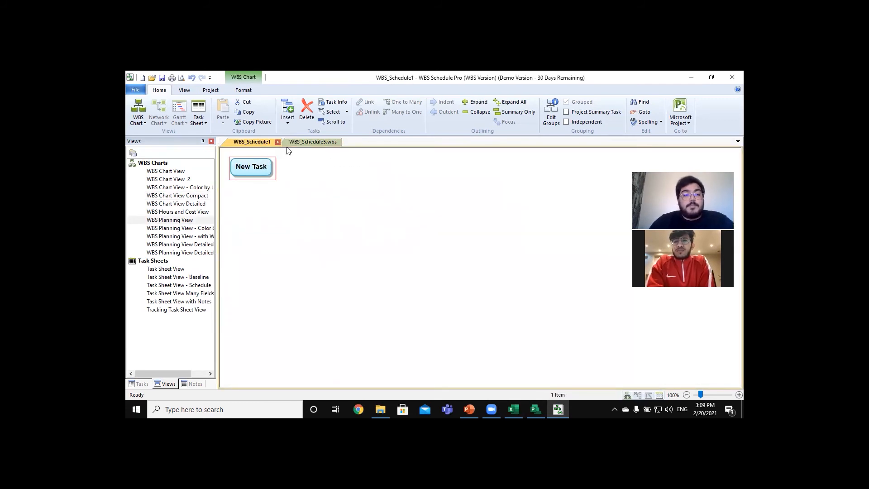
pyautogui.click(285, 124)
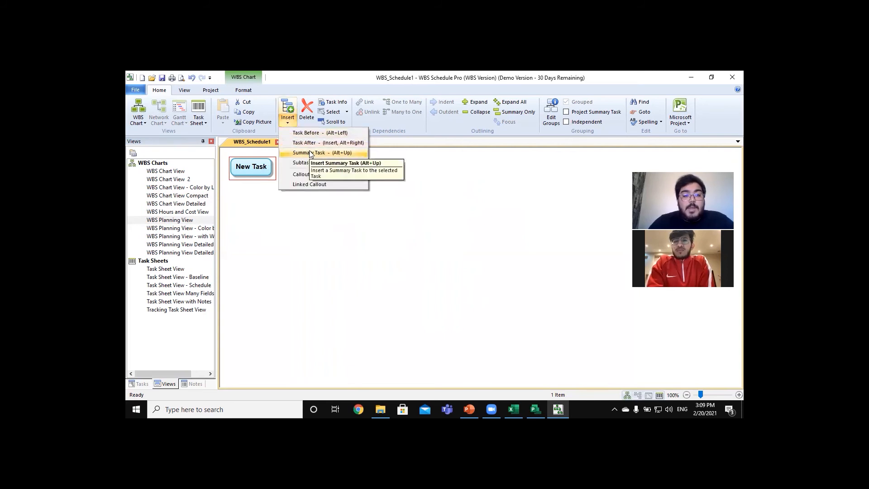
pyautogui.click(311, 153)
pyautogui.click(250, 196)
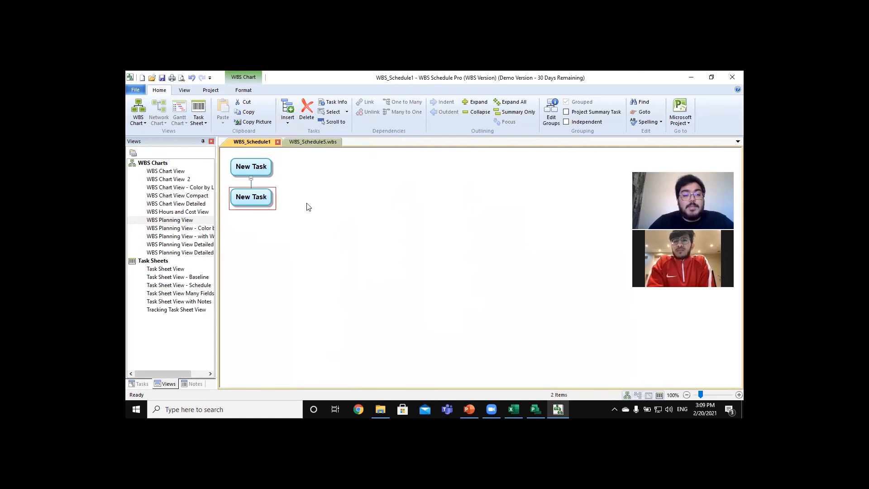
pyautogui.click(256, 167)
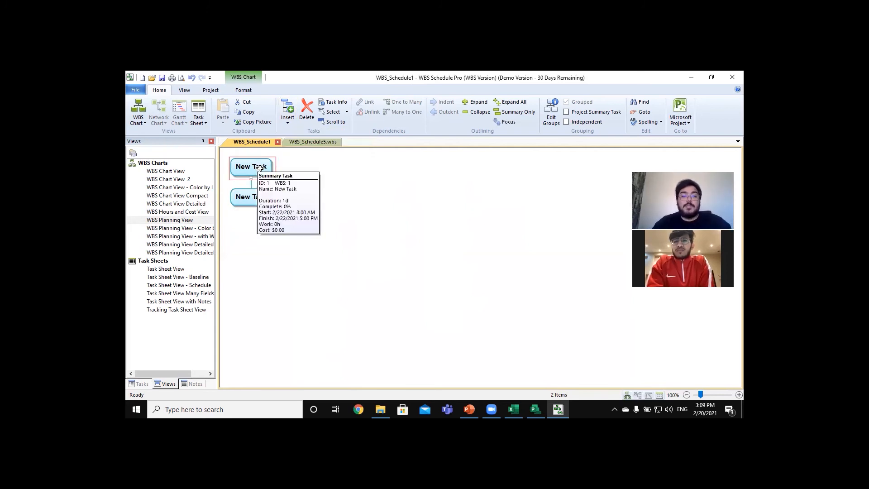
# Insert four more tasks beside the lower task so the summary task has five subtasks.
pyautogui.click(254, 198)
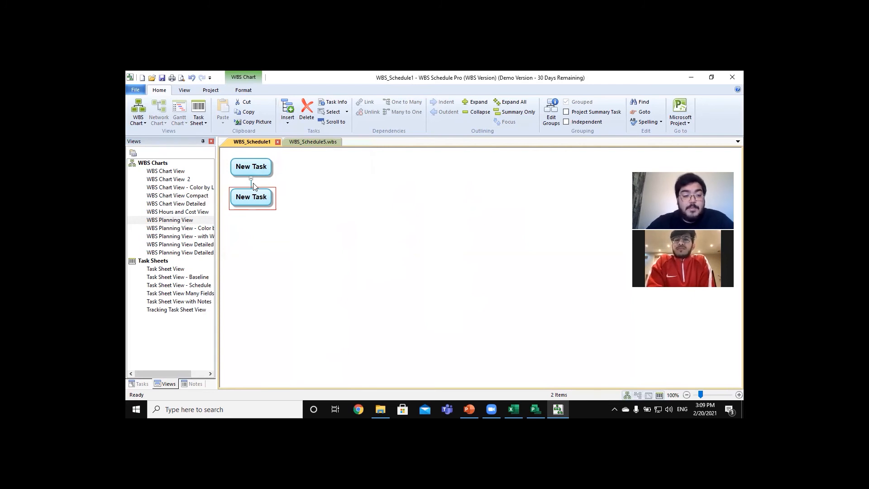
pyautogui.press('Insert')
pyautogui.press('Insert')
pyautogui.press('Insert')
pyautogui.press('Insert')
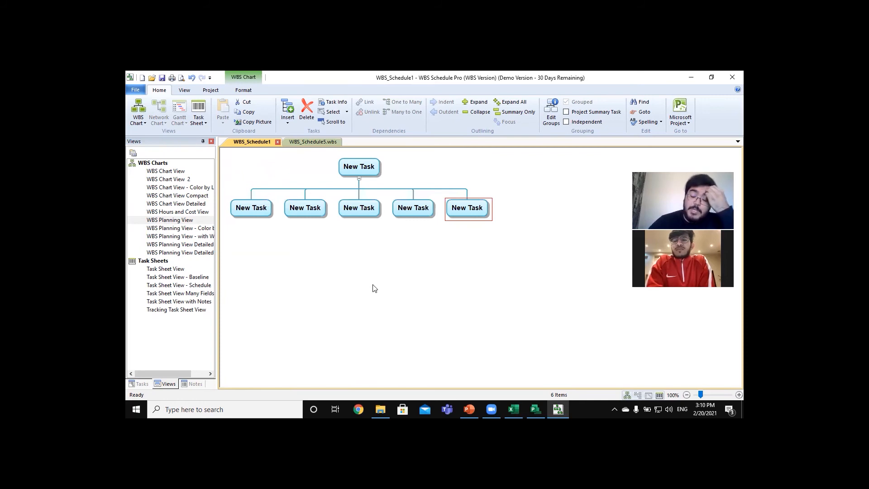
# Preview the chart in WBS Chart View and return it to WBS Planning View.
pyautogui.click(262, 215)
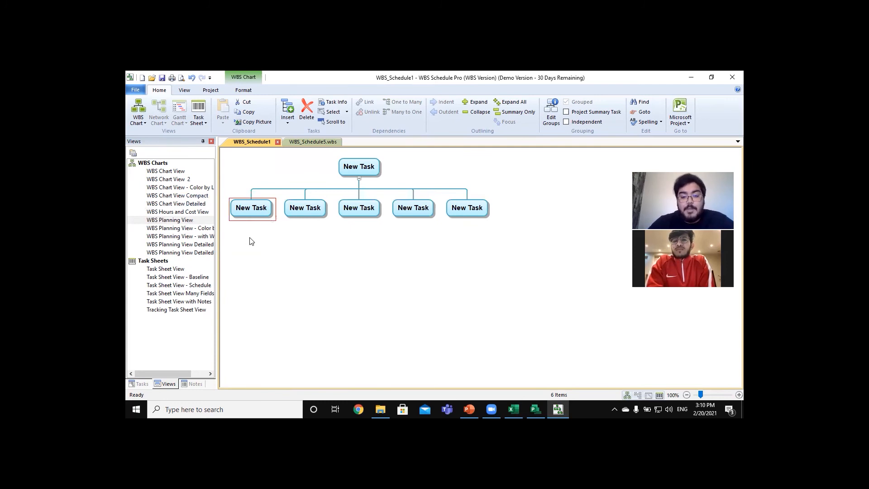
pyautogui.click(168, 172)
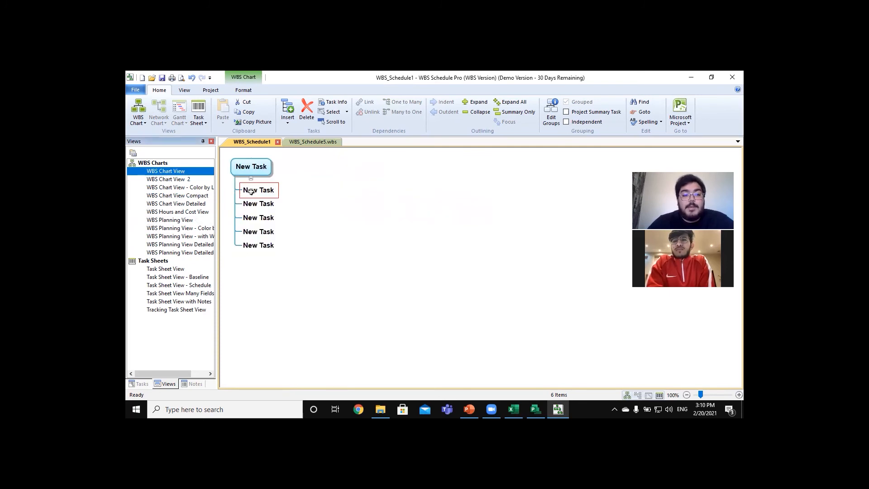
pyautogui.moveTo(251, 192)
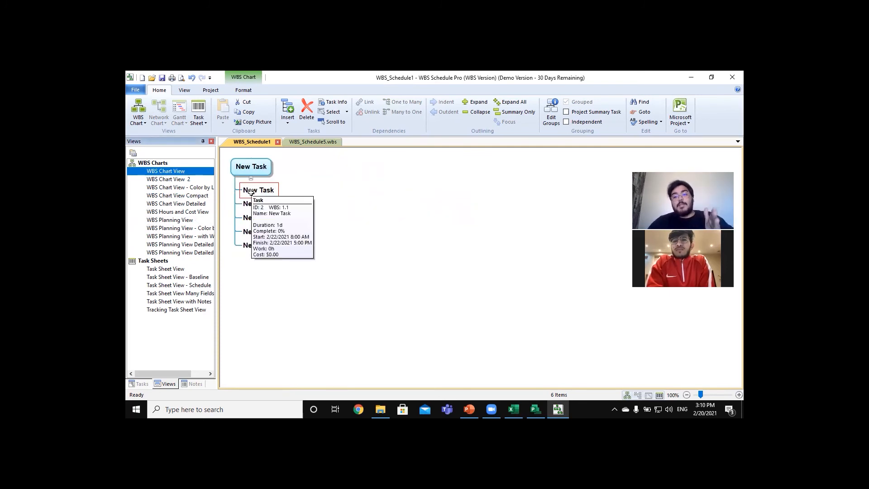
pyautogui.click(172, 220)
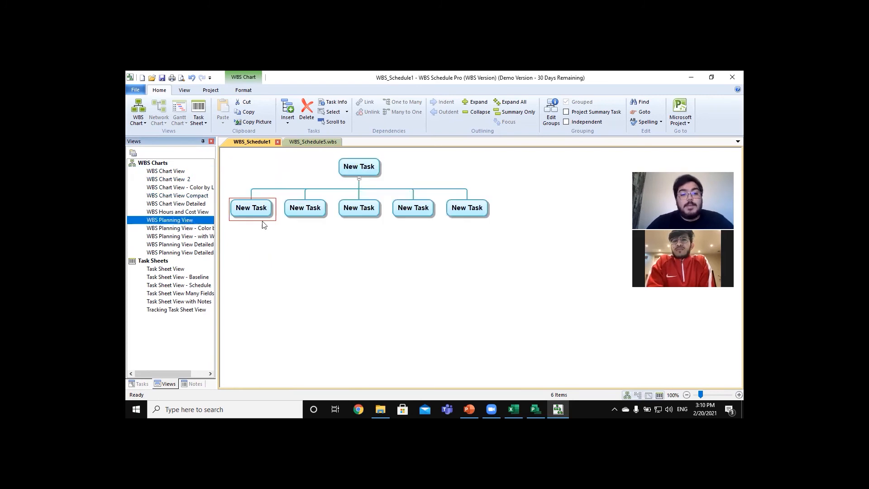
pyautogui.moveTo(265, 217)
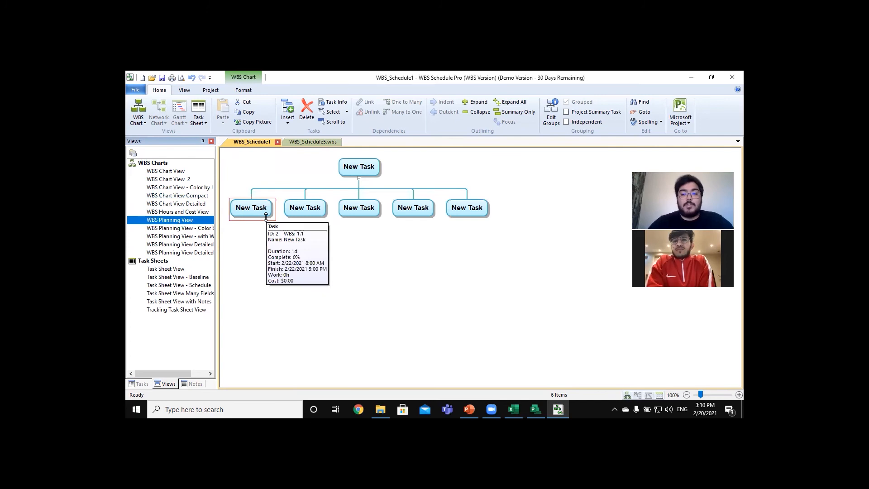
# Insert two subtasks under the first second-level task, matching the initiating process in the Microsoft Project schedule.
pyautogui.click(256, 216)
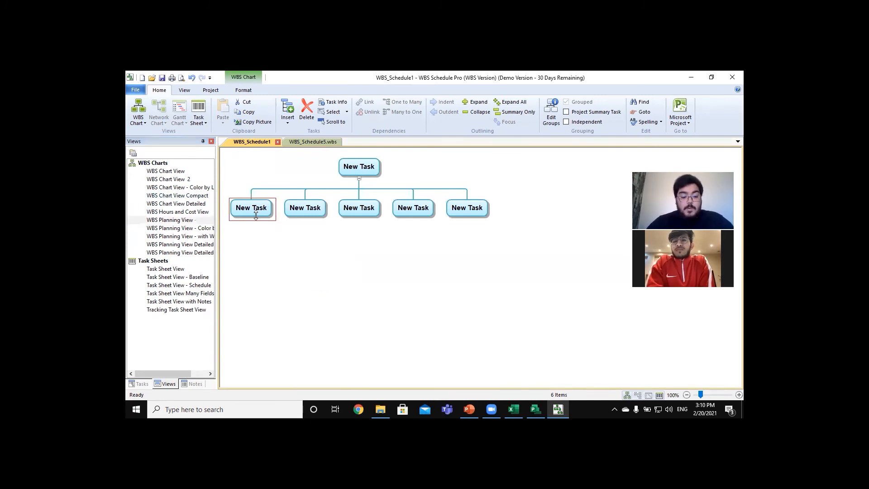
pyautogui.press('Insert')
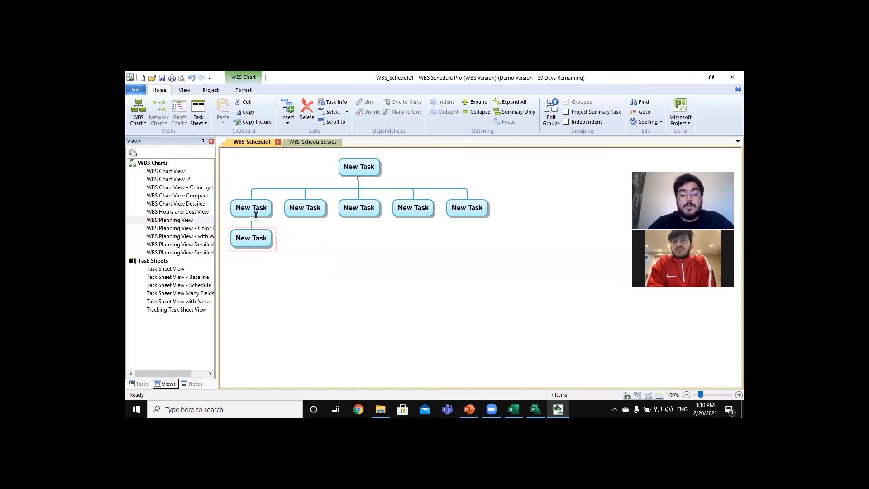
pyautogui.click(529, 409)
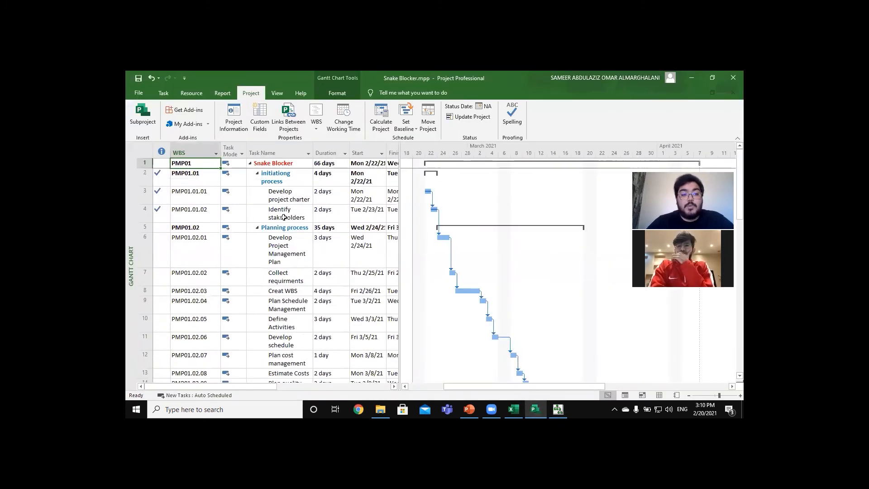
pyautogui.click(558, 409)
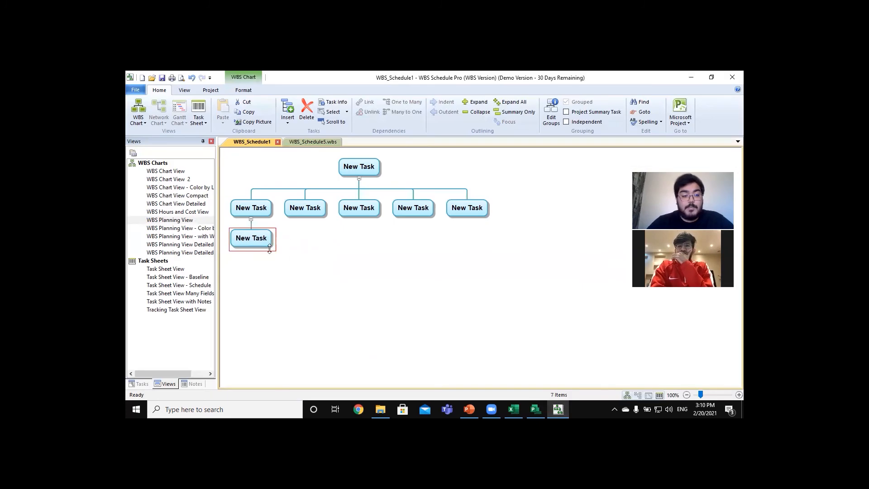
pyautogui.press('Insert')
# Select the second second-level task, review the Planning process subtasks in the Microsoft Project schedule, and return to WBS Schedule Pro.
pyautogui.click(329, 205)
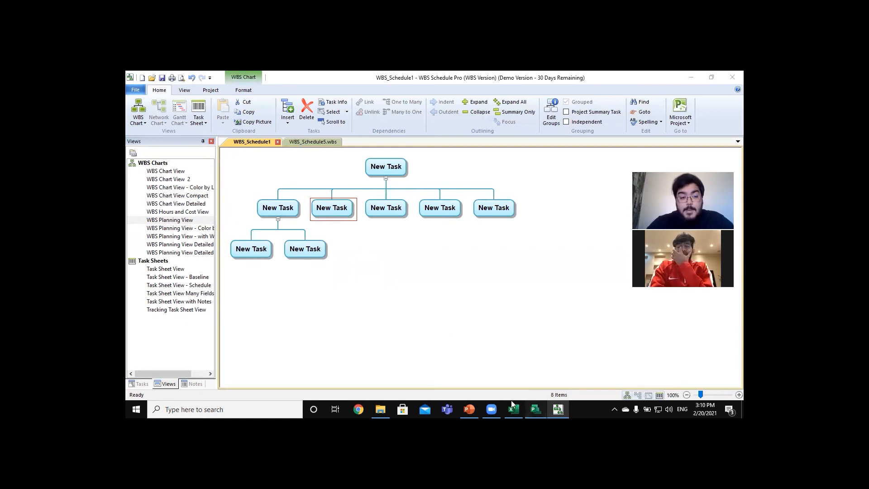
pyautogui.click(535, 409)
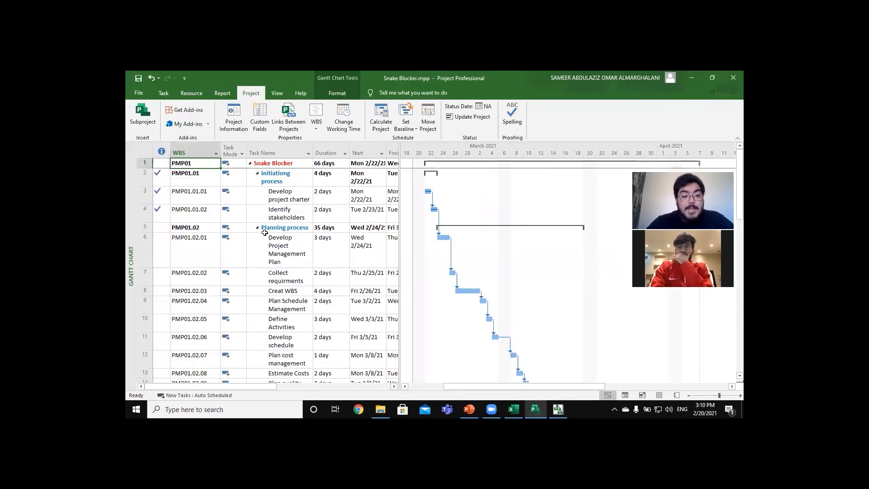
pyautogui.scroll(-3, 258, 251)
pyautogui.scroll(-1, 202, 308)
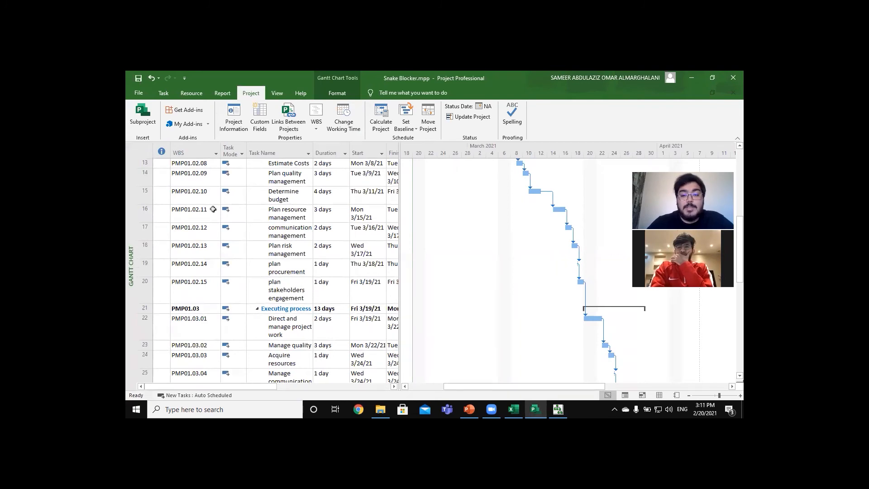
pyautogui.scroll(2, 212, 209)
pyautogui.scroll(-2, 206, 252)
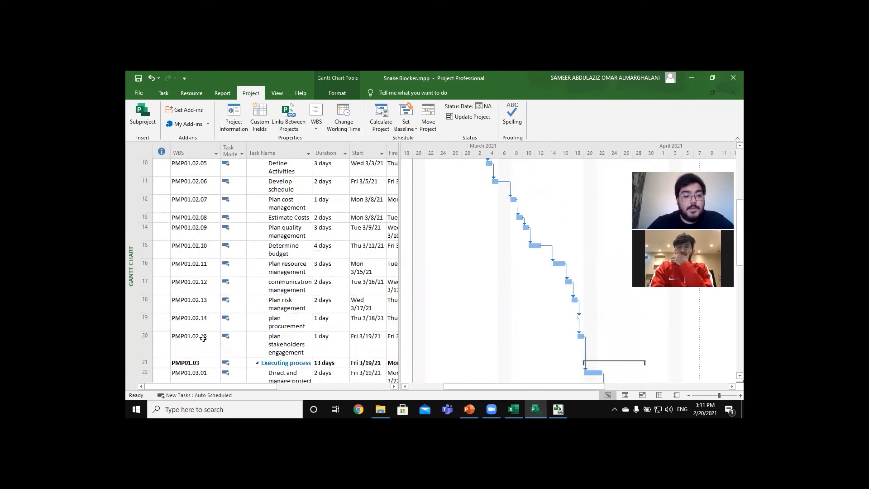
pyautogui.click(544, 404)
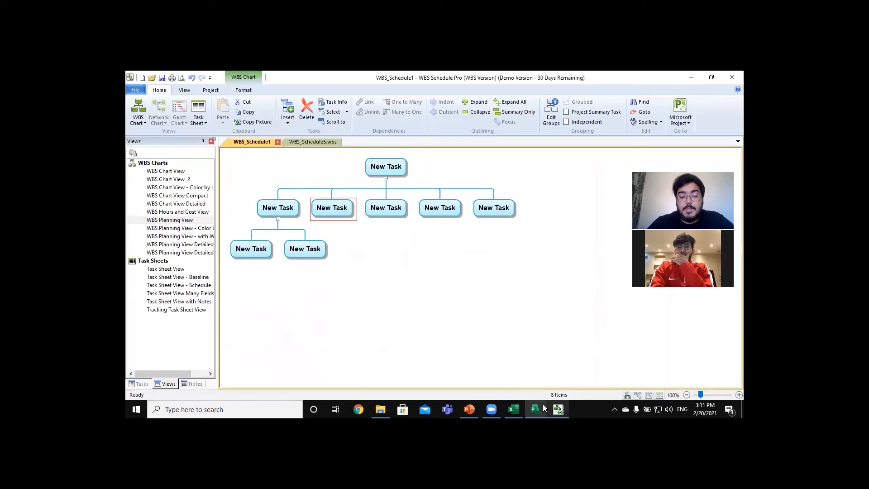
# Insert fifteen subtasks under the second second-level task for the Planning branch.
pyautogui.press('alt')
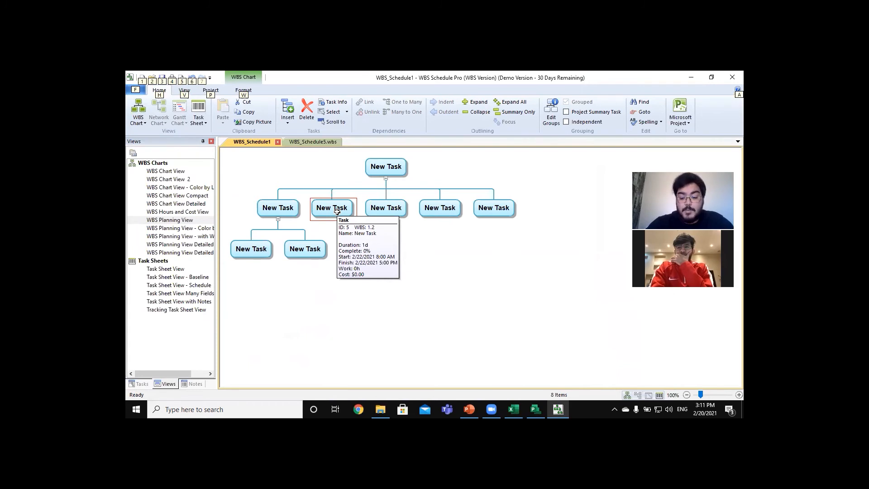
pyautogui.hotkey('alt', 'Down')
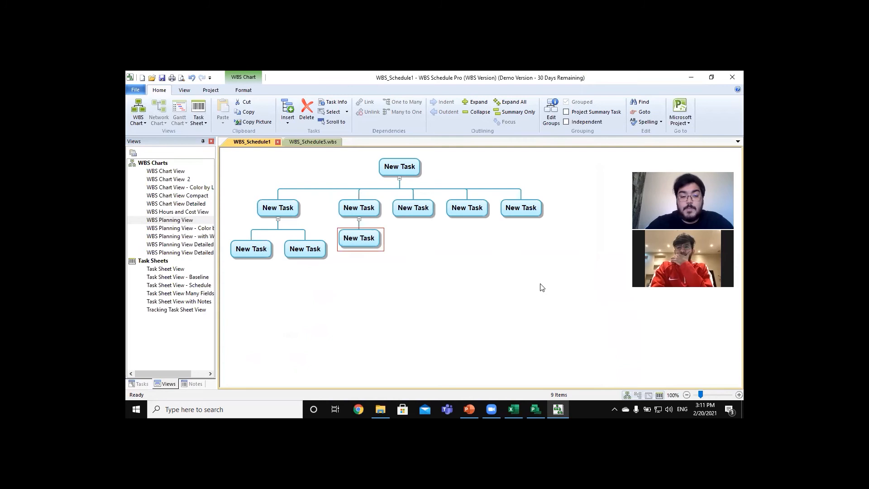
pyautogui.hotkey('alt', 'Right')
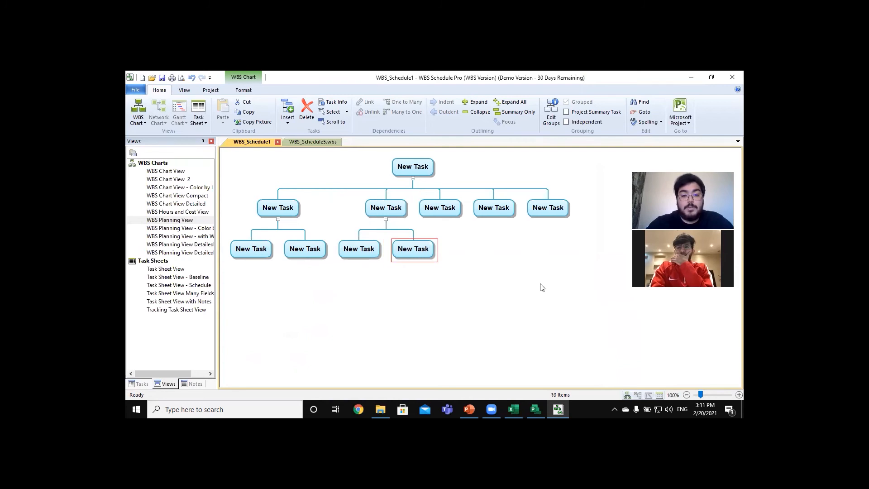
pyautogui.hotkey('alt', 'Right')
pyautogui.hotkey('alt', 'Right')
pyautogui.hotkey('alt', 'Right')
pyautogui.hotkey('alt', 'Right')
pyautogui.hotkey('alt', 'Right')
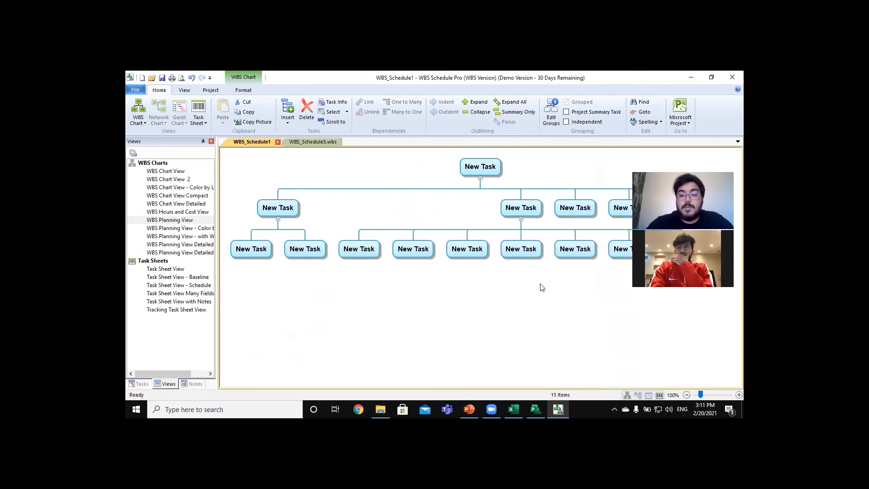
pyautogui.hotkey('alt', 'Right')
pyautogui.hotkey('alt', 'Right')
pyautogui.hotkey('alt', 'Right')
pyautogui.hotkey('alt', 'Right')
pyautogui.hotkey('alt', 'Right')
pyautogui.hotkey('alt', 'Right')
pyautogui.hotkey('alt', 'Right')
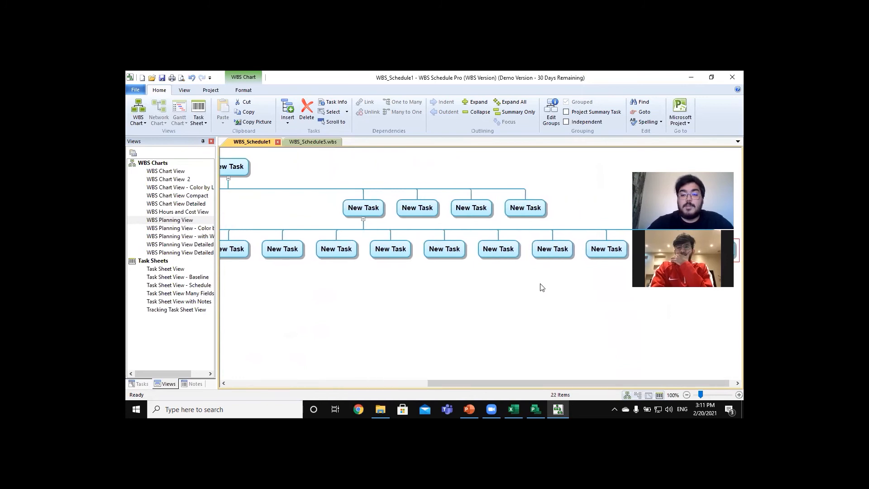
pyautogui.hotkey('alt', 'Right')
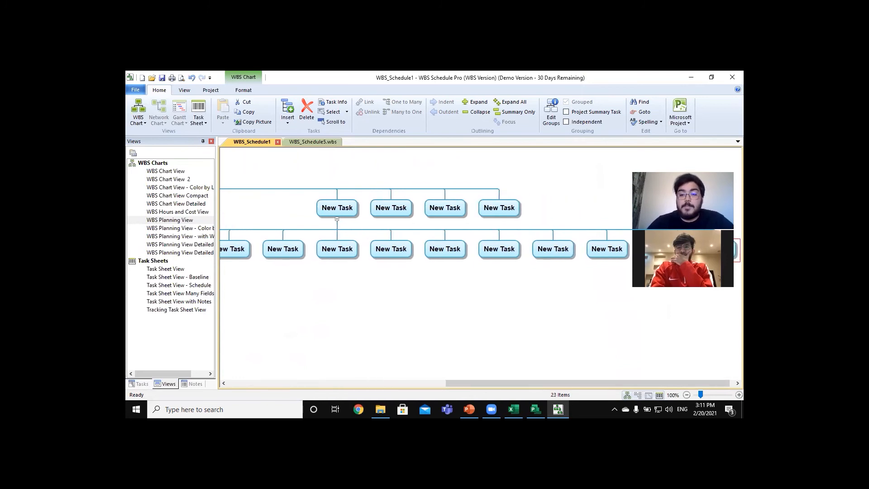
# Move the first subtask of the second branch below its row and zoom the chart out to 60%.
pyautogui.hscroll(-9, 475, 277)
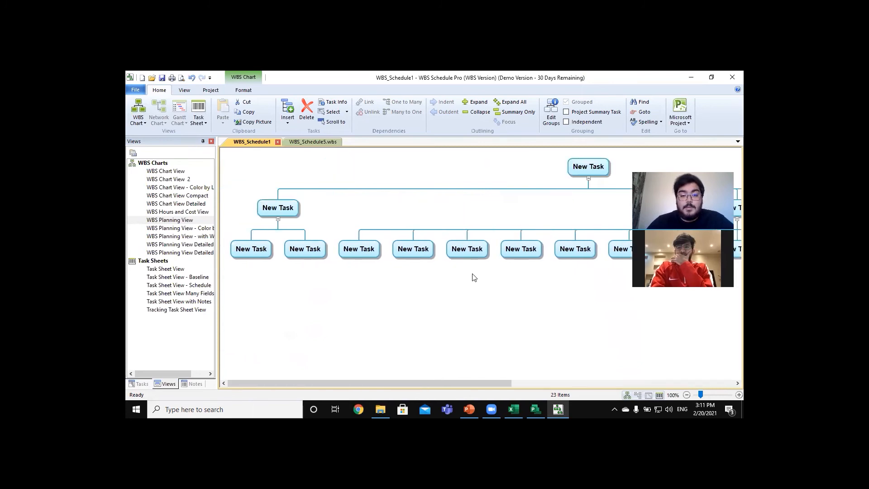
pyautogui.hscroll(9, 474, 277)
pyautogui.hscroll(-5, 394, 258)
pyautogui.click(363, 248)
pyautogui.moveTo(365, 241); pyautogui.dragTo(371, 308)
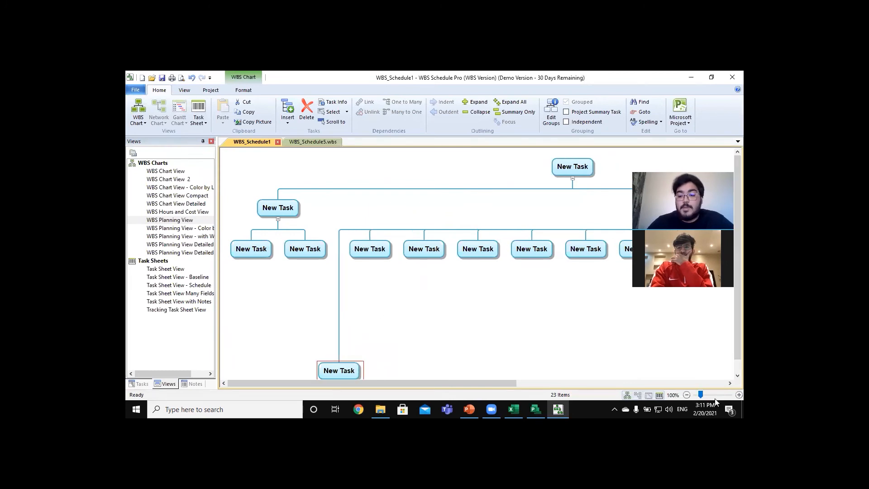
pyautogui.click(687, 395)
pyautogui.click(687, 395)
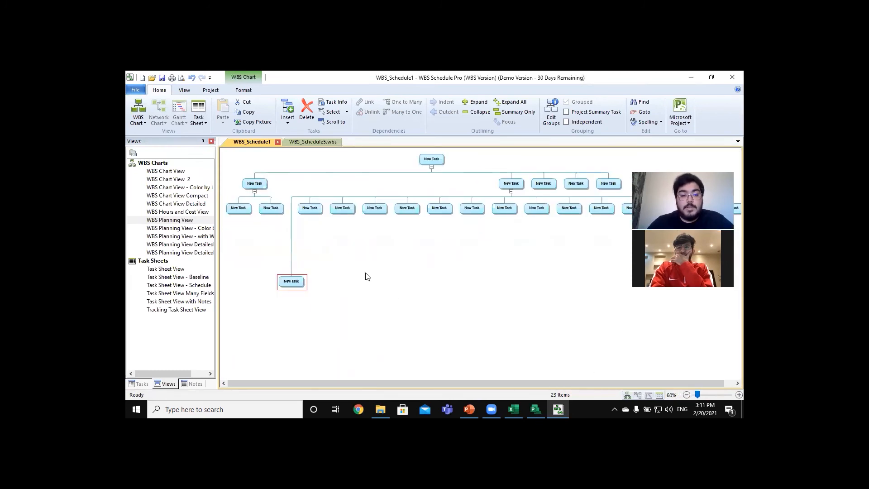
# Stagger the second branch's fifteen subtasks downward at alternating heights so their boxes fit closer together.
pyautogui.click(309, 208)
pyautogui.moveTo(312, 202); pyautogui.dragTo(297, 317)
pyautogui.click(296, 279)
pyautogui.moveTo(305, 260); pyautogui.dragTo(304, 296)
pyautogui.click(321, 203)
pyautogui.moveTo(321, 203); pyautogui.dragTo(321, 270)
pyautogui.click(353, 210)
pyautogui.moveTo(352, 210); pyautogui.dragTo(353, 316)
pyautogui.click(365, 209)
pyautogui.moveTo(366, 209); pyautogui.dragTo(366, 290)
pyautogui.click(382, 205)
pyautogui.moveTo(382, 205); pyautogui.dragTo(382, 267)
pyautogui.click(400, 207)
pyautogui.moveTo(400, 207); pyautogui.dragTo(406, 307)
pyautogui.click(419, 205)
pyautogui.moveTo(420, 204); pyautogui.dragTo(424, 289)
pyautogui.moveTo(443, 206); pyautogui.dragTo(448, 266)
pyautogui.click(464, 205)
pyautogui.moveTo(455, 209); pyautogui.dragTo(412, 312)
pyautogui.click(410, 307)
pyautogui.click(484, 209)
pyautogui.moveTo(479, 211); pyautogui.dragTo(479, 281)
pyautogui.click(498, 208)
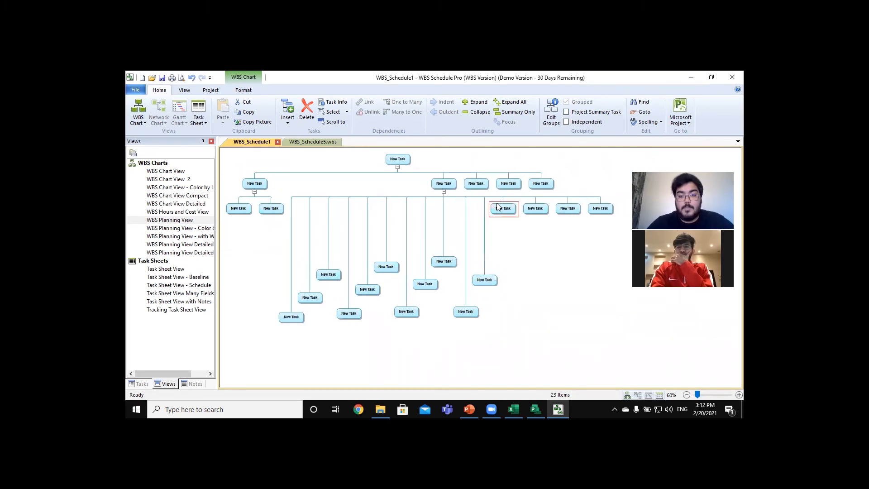
pyautogui.moveTo(496, 209); pyautogui.dragTo(497, 312)
pyautogui.click(517, 205)
pyautogui.moveTo(516, 205); pyautogui.dragTo(516, 257)
pyautogui.click(539, 209)
pyautogui.moveTo(539, 216); pyautogui.dragTo(539, 312)
pyautogui.click(556, 206)
pyautogui.moveTo(556, 204); pyautogui.dragTo(560, 277)
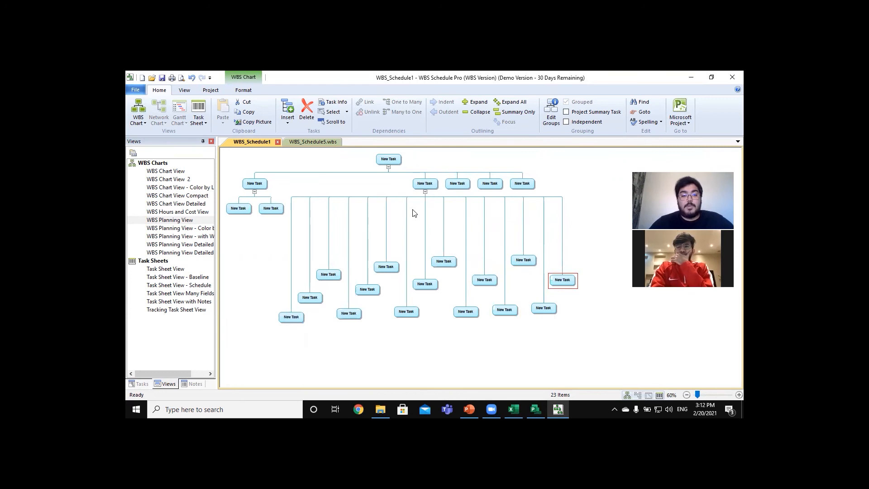
# Select the third second-level task, review the Executing process subtasks in the Microsoft Project schedule, and return to WBS Schedule Pro.
pyautogui.click(457, 182)
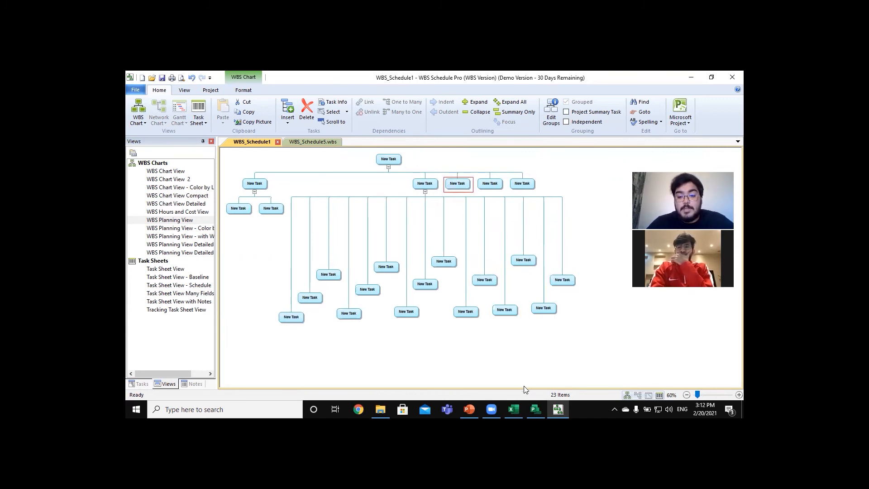
pyautogui.click(536, 408)
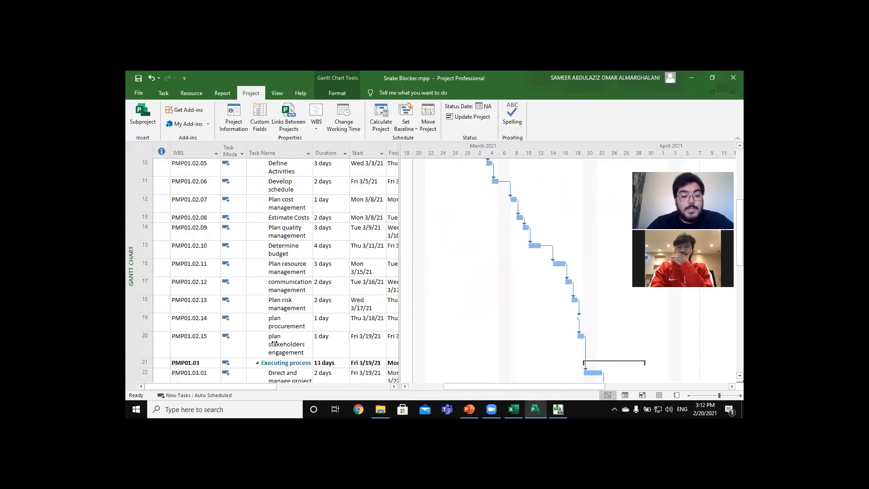
pyautogui.scroll(-3, 261, 296)
pyautogui.scroll(2, 262, 296)
pyautogui.scroll(-7, 267, 285)
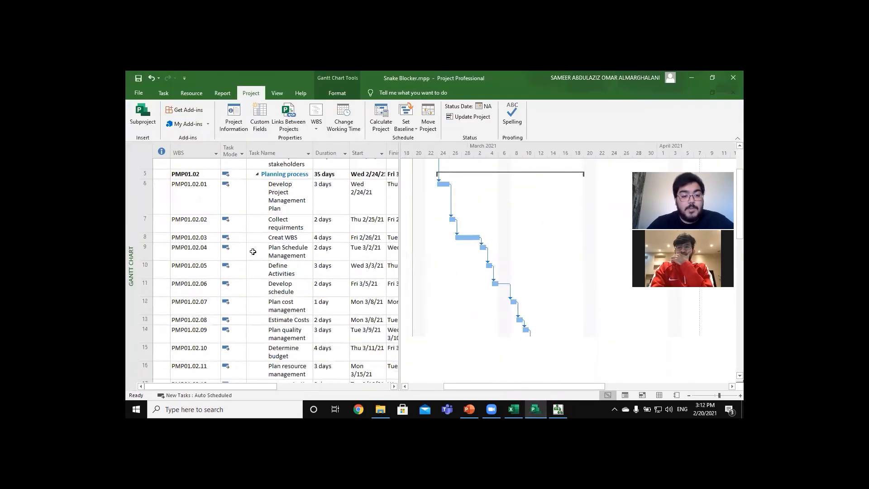
pyautogui.scroll(1, 209, 277)
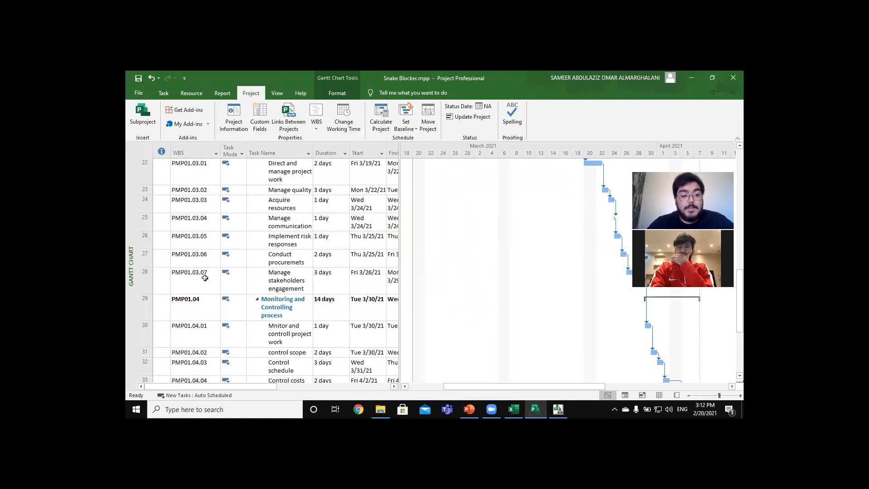
pyautogui.click(558, 409)
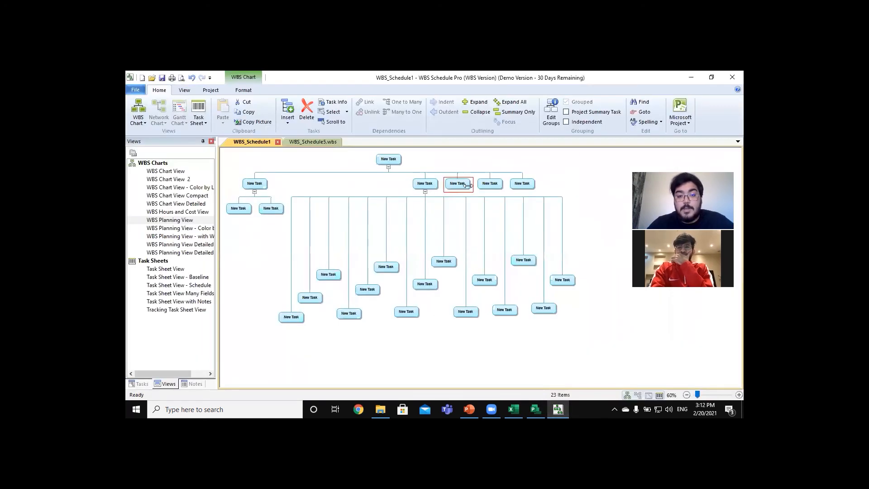
# Insert seven subtasks under the third second-level task for the Executing branch.
pyautogui.moveTo(462, 184)
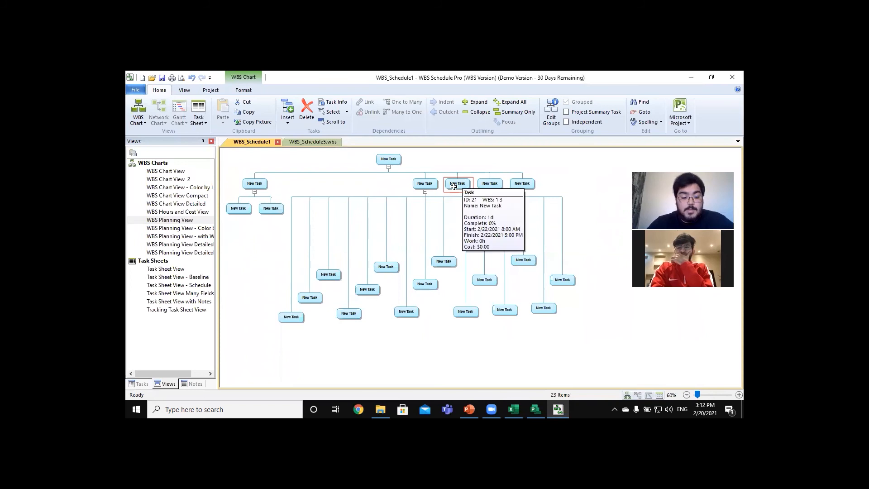
pyautogui.hotkey('alt', 'Down')
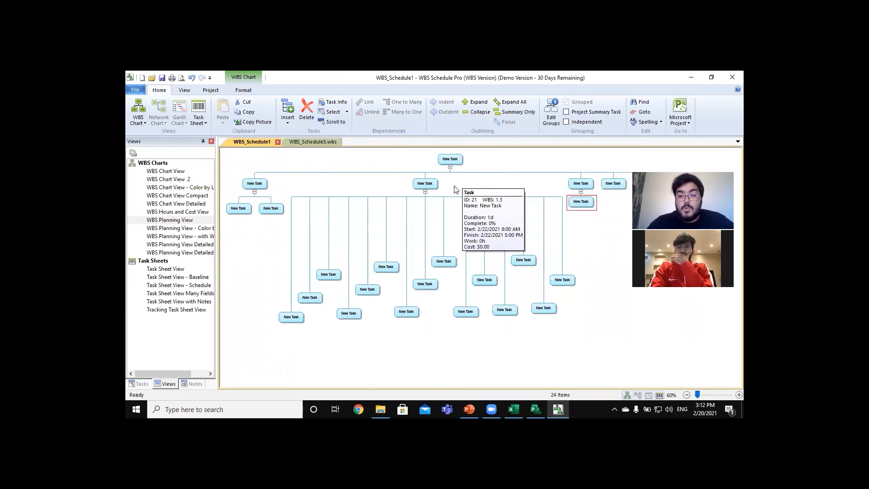
pyautogui.hotkey('alt', 'Right')
pyautogui.hotkey('alt', 'Right')
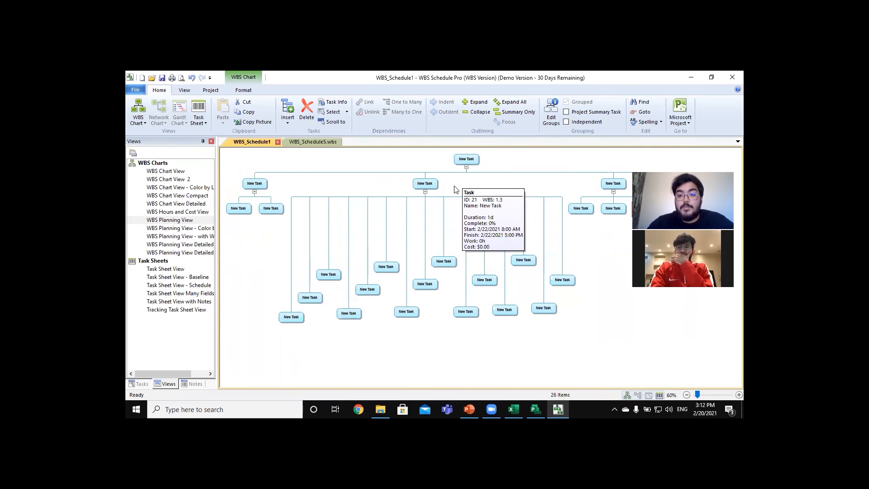
pyautogui.hotkey('alt', 'Right')
pyautogui.hotkey('alt', 'Right')
pyautogui.hotkey('alt', 'Right')
pyautogui.hotkey('alt', 'Right')
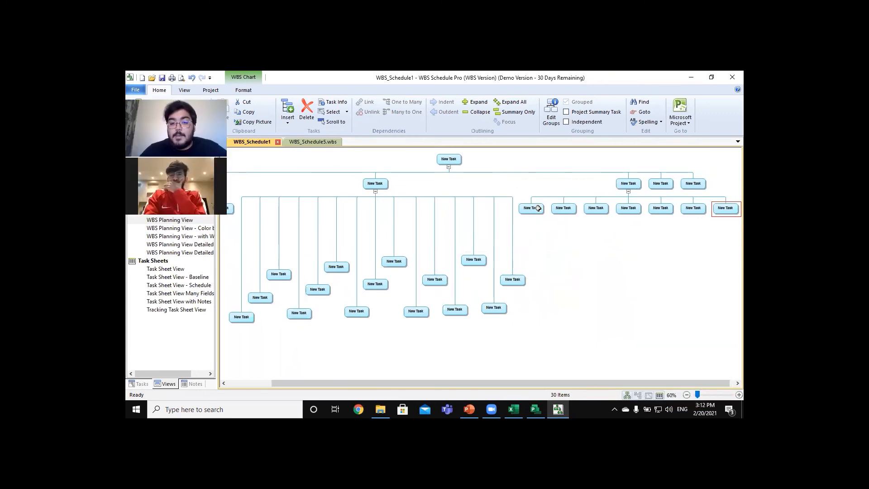
# Stagger the third branch's seven subtasks downward at alternating heights so their boxes sit closer together.
pyautogui.moveTo(535, 206); pyautogui.dragTo(536, 305)
pyautogui.click(557, 205)
pyautogui.moveTo(557, 205); pyautogui.dragTo(558, 277)
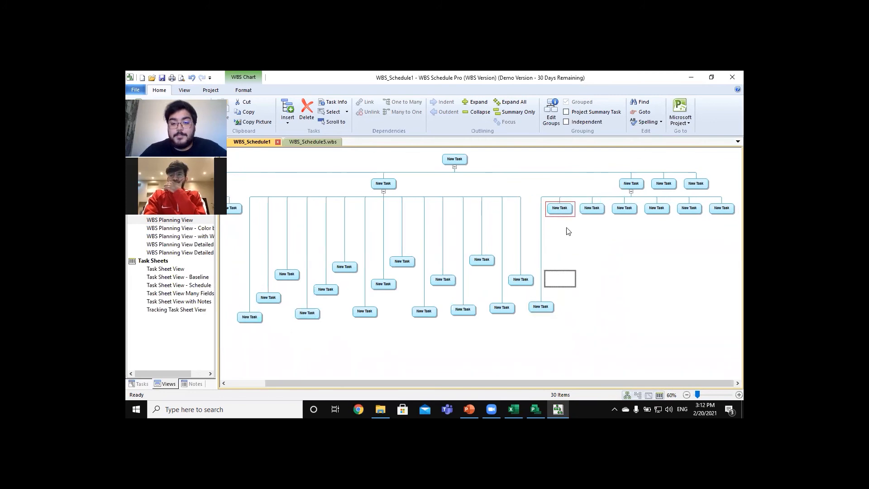
pyautogui.doubleClick(589, 207)
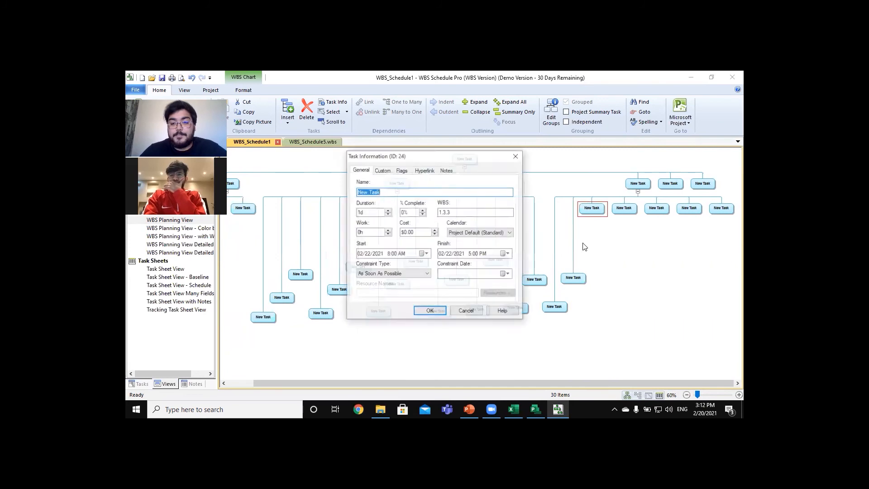
pyautogui.press('Escape')
pyautogui.moveTo(587, 205); pyautogui.dragTo(588, 254)
pyautogui.click(620, 204)
pyautogui.moveTo(620, 204); pyautogui.dragTo(622, 299)
pyautogui.moveTo(654, 211); pyautogui.dragTo(655, 277)
pyautogui.click(675, 210)
pyautogui.moveTo(671, 206); pyautogui.dragTo(675, 300)
pyautogui.click(693, 208)
pyautogui.moveTo(691, 203); pyautogui.dragTo(690, 254)
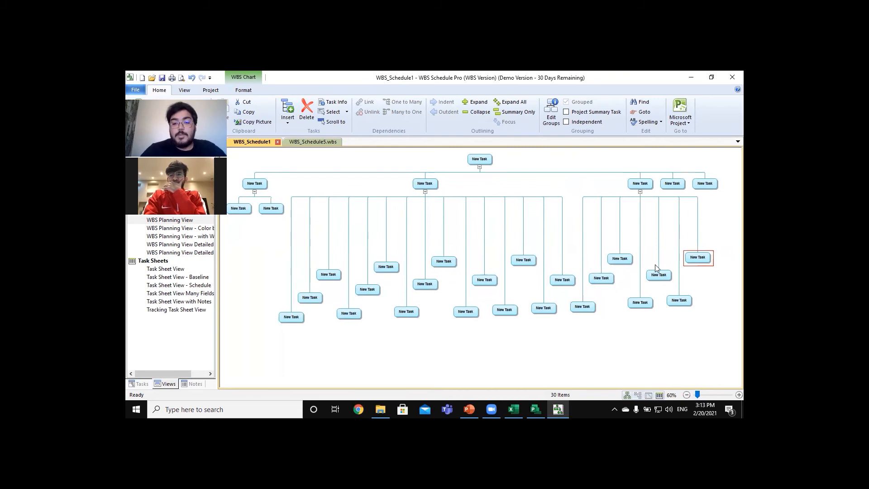
# Select the fourth second-level task, review the Monitoring and Controlling subtasks in the Microsoft Project schedule, and return to WBS Schedule Pro.
pyautogui.click(673, 185)
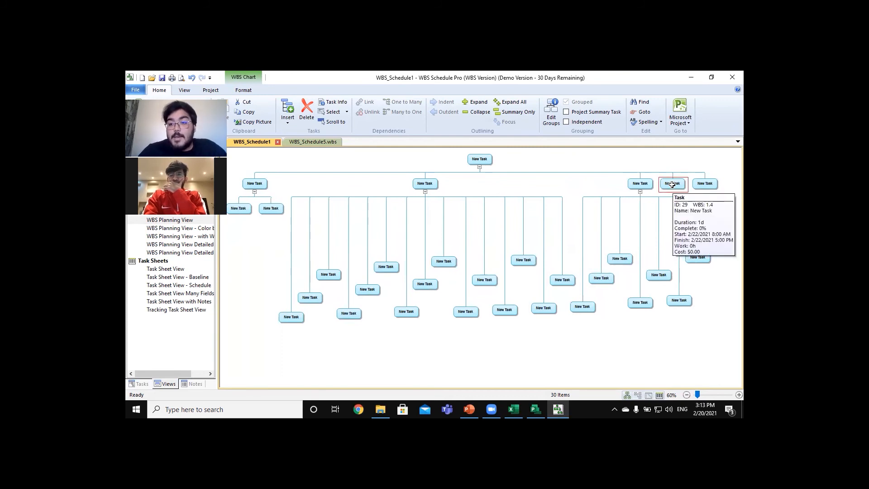
pyautogui.click(537, 409)
pyautogui.scroll(-5, 247, 303)
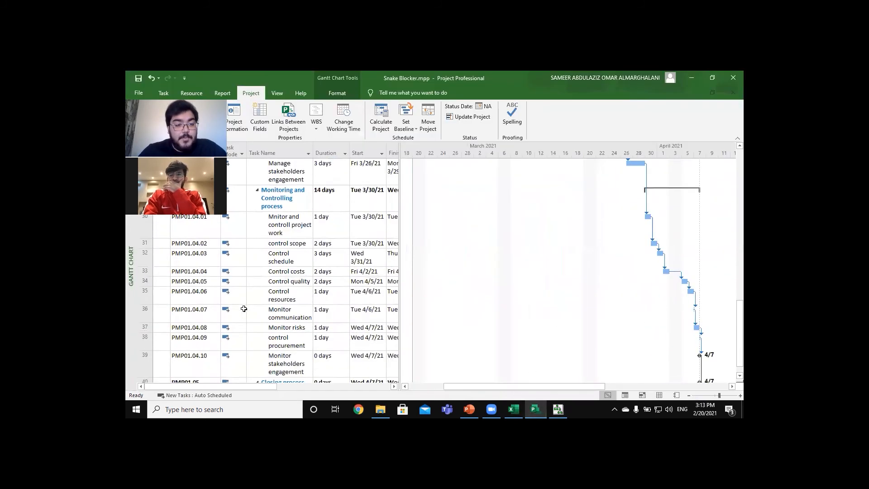
pyautogui.scroll(-3, 247, 303)
pyautogui.scroll(5, 253, 291)
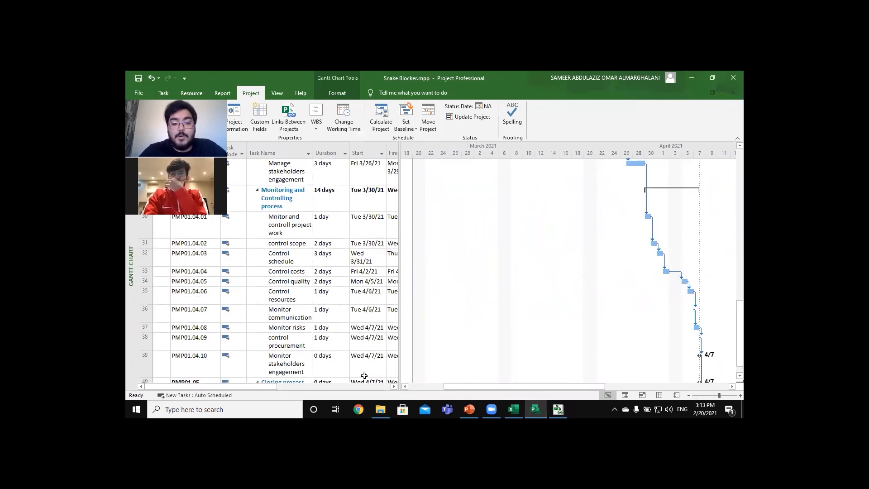
pyautogui.click(203, 358)
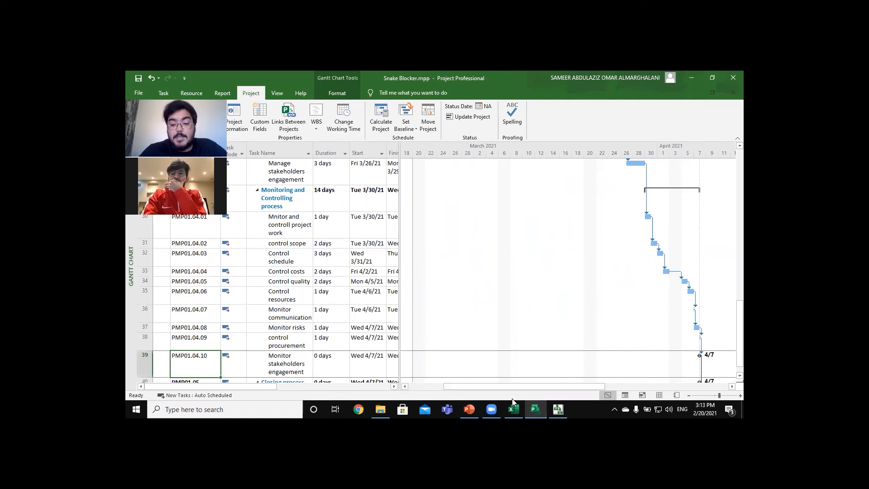
pyautogui.click(558, 409)
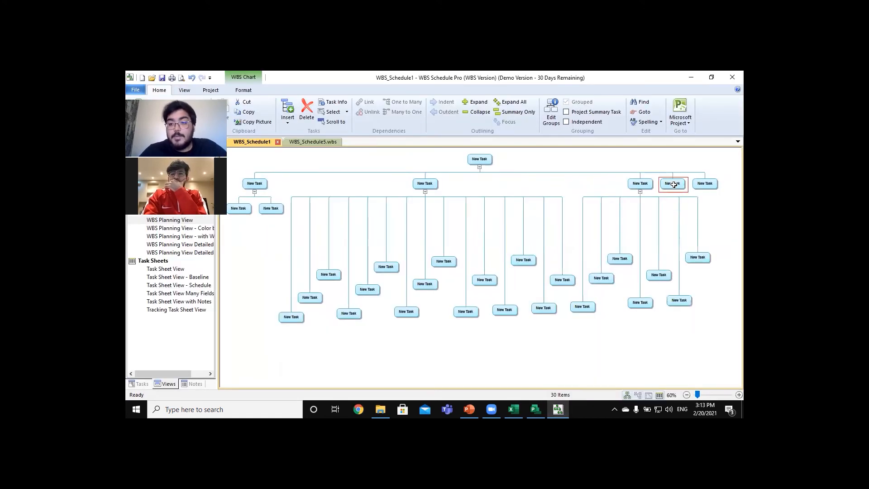
# Insert ten subtasks under the fourth second-level task for the Monitoring and Controlling branch.
pyautogui.moveTo(674, 184)
pyautogui.press('Insert')
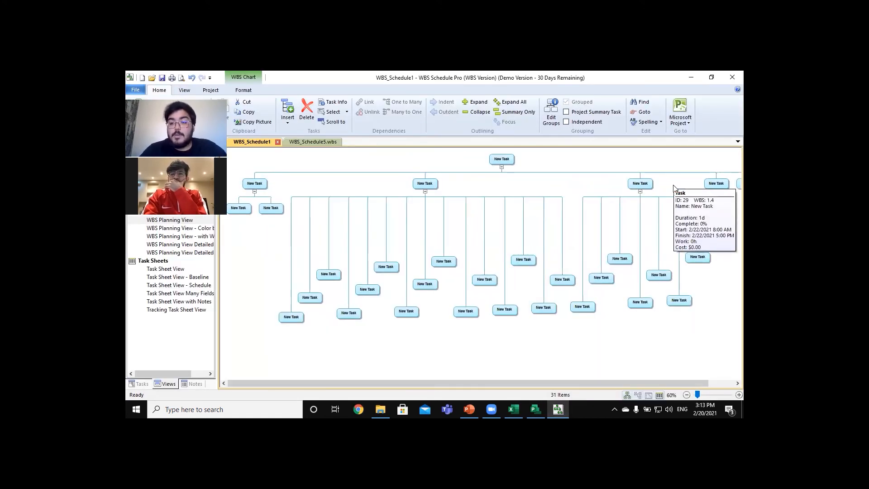
pyautogui.moveTo(638, 382); pyautogui.dragTo(703, 373)
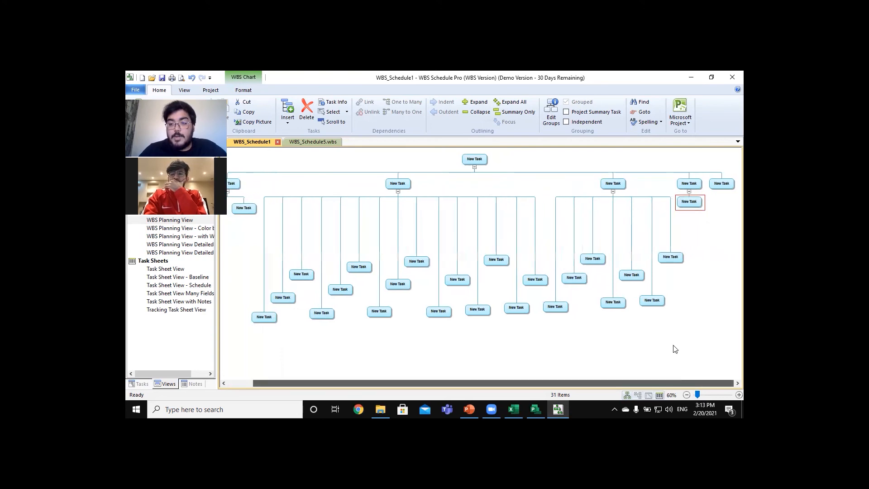
pyautogui.press('Insert')
pyautogui.press('Insert')
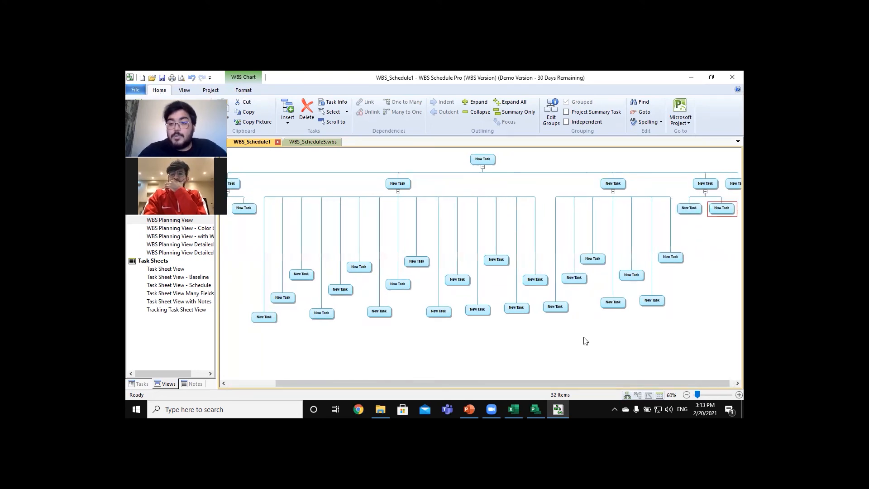
pyautogui.press('Insert')
pyautogui.press('Insert')
pyautogui.press('Insert')
pyautogui.press('Insert')
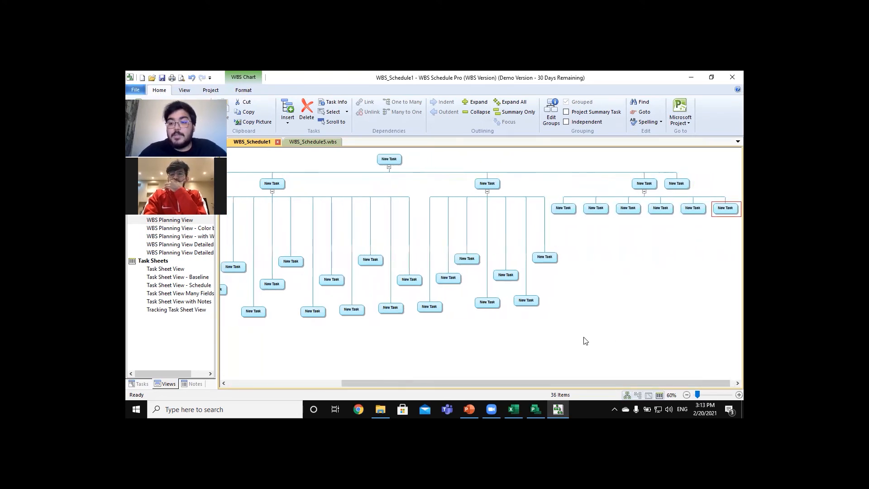
pyautogui.press('Insert')
pyautogui.press('Insert')
pyautogui.press('Insert')
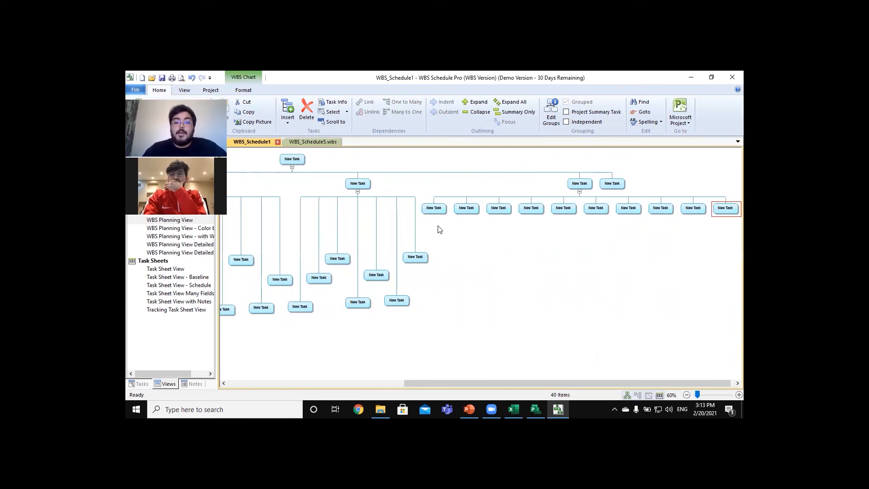
# Insert one subtask under the fifth second-level task, check the Closing process in Microsoft Project, and return to WBS Schedule Pro.
pyautogui.click(620, 185)
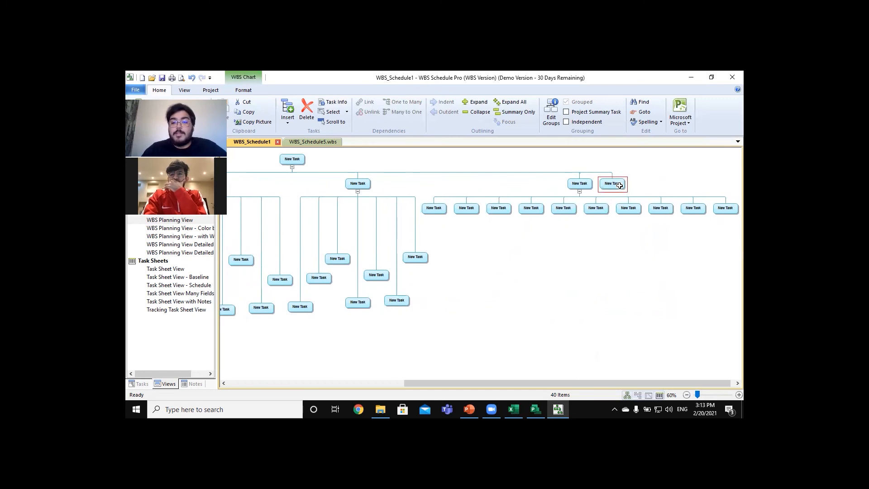
pyautogui.press('Insert')
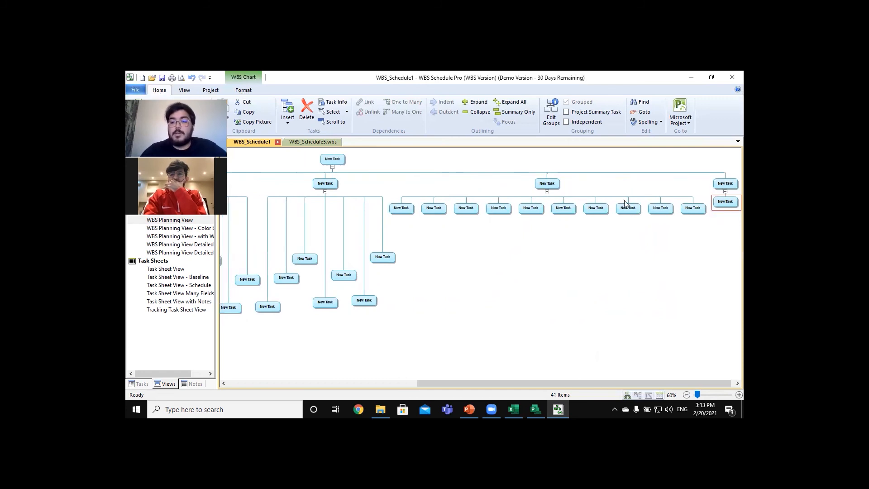
pyautogui.click(536, 410)
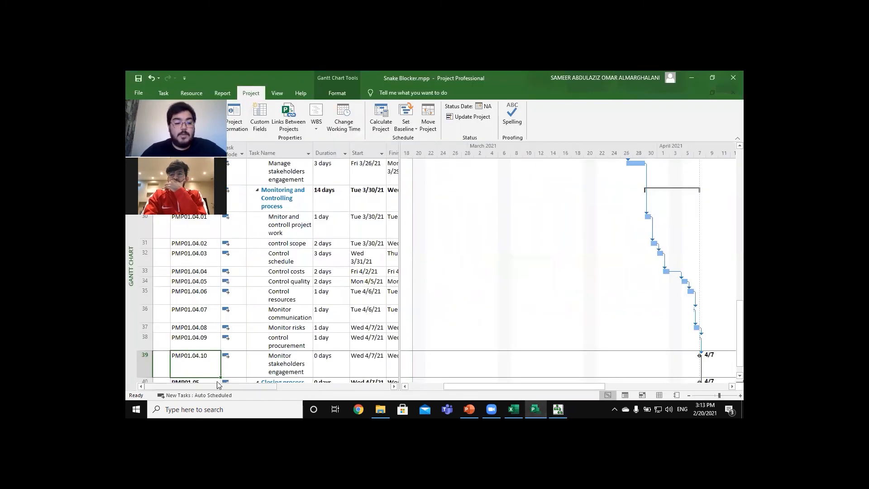
pyautogui.scroll(-5, 266, 281)
pyautogui.click(557, 409)
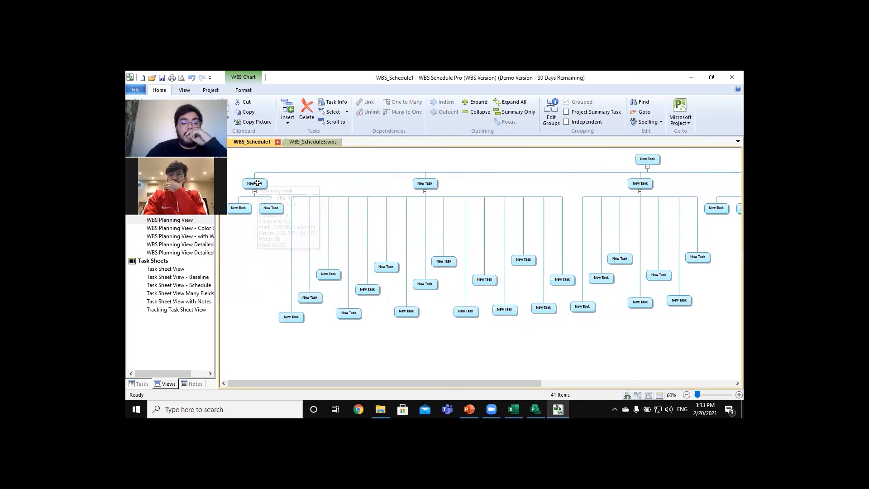
# Rename the first second-level task "dfjdoj" and enter "f;" as the name of its first subtask.
pyautogui.moveTo(257, 183)
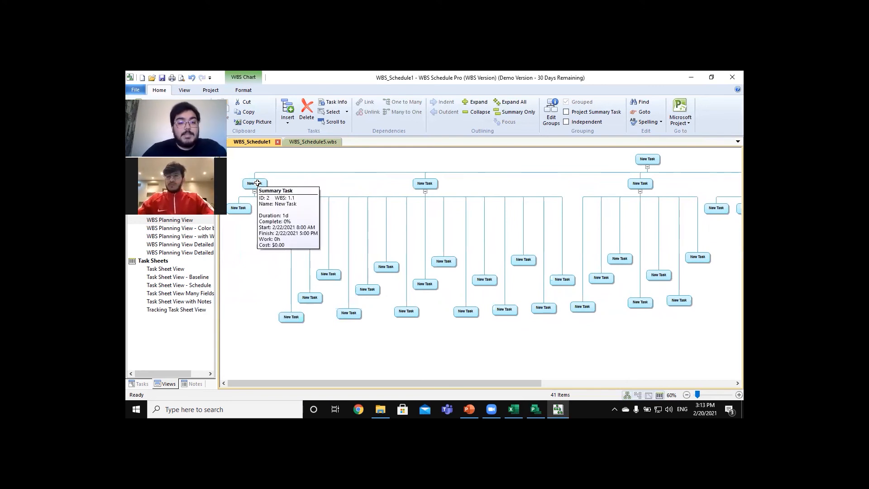
pyautogui.click(258, 183)
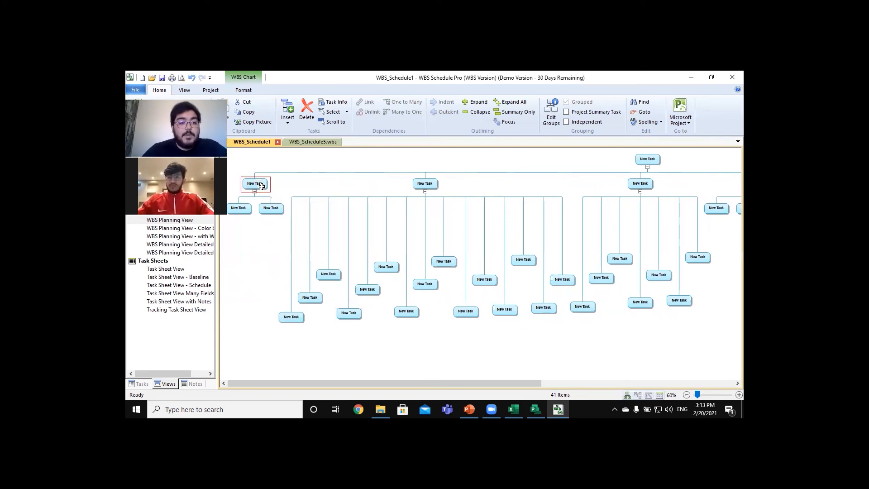
pyautogui.write('dfjdoj')
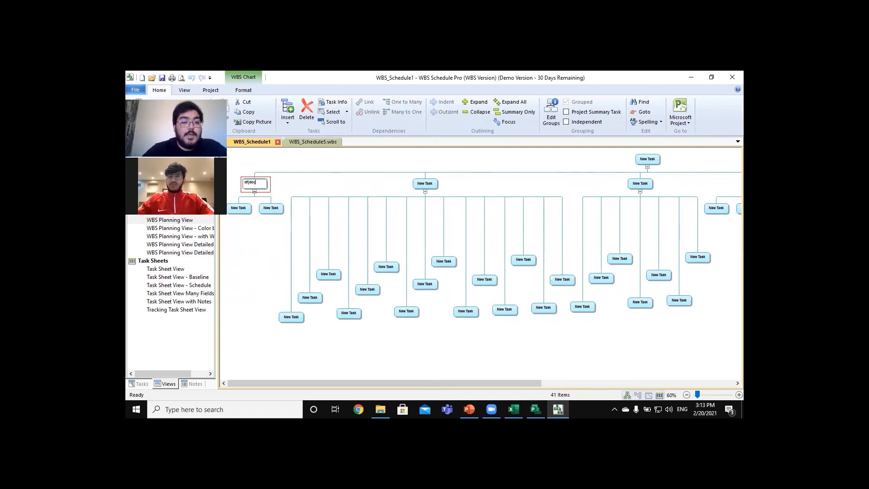
pyautogui.click(238, 209)
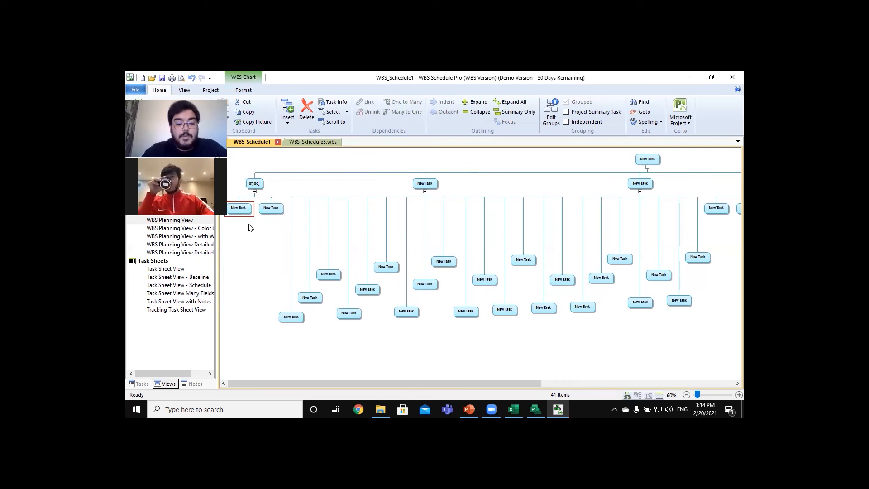
pyautogui.write('f;')
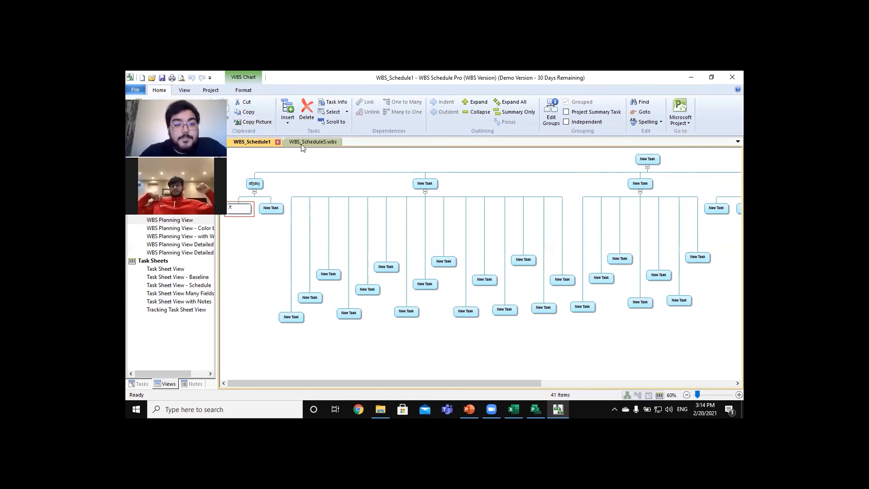
# Open the WBS_Schedule5.wbs chart and examine the Snake Blocker process groups and their subtasks.
pyautogui.click(302, 142)
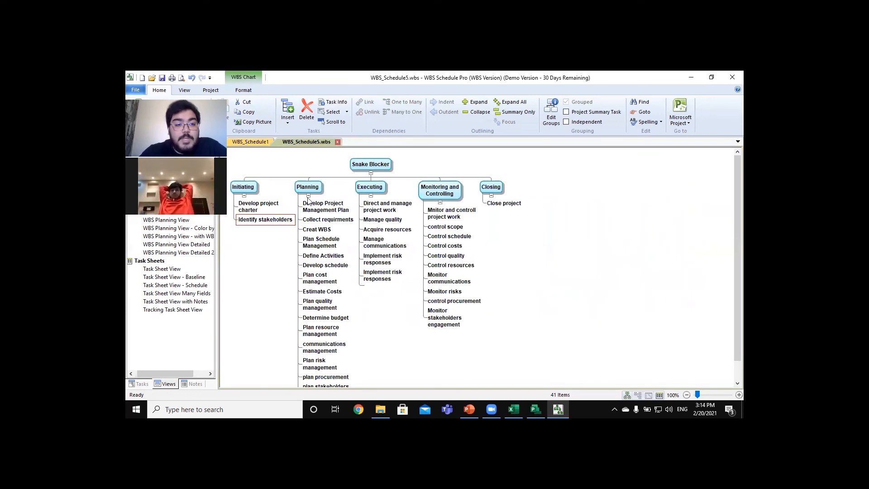
pyautogui.moveTo(244, 189)
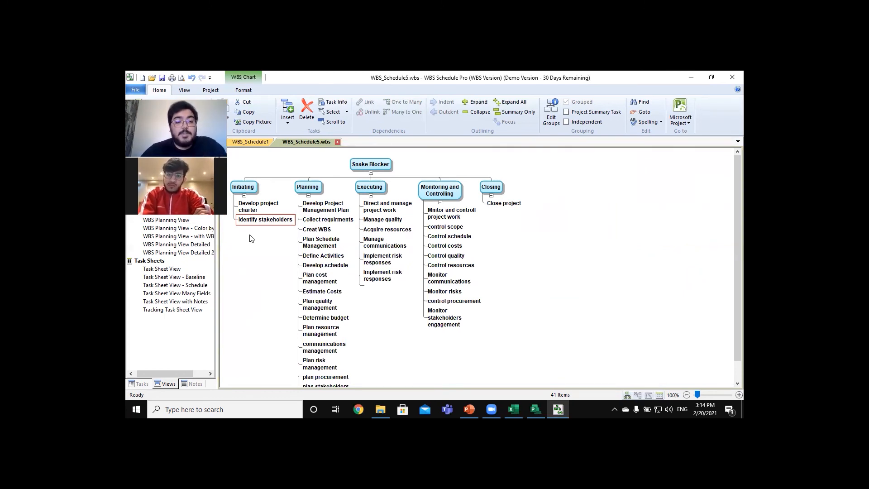
pyautogui.scroll(-1, 306, 200)
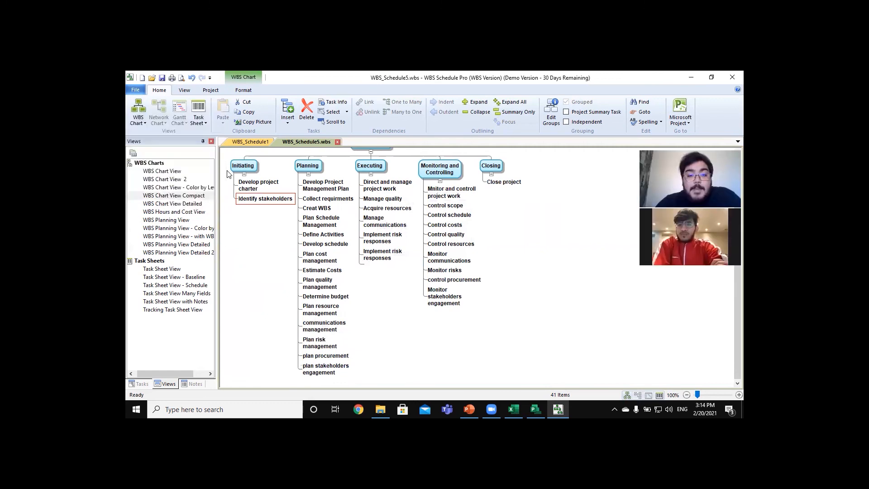
pyautogui.scroll(1, 333, 247)
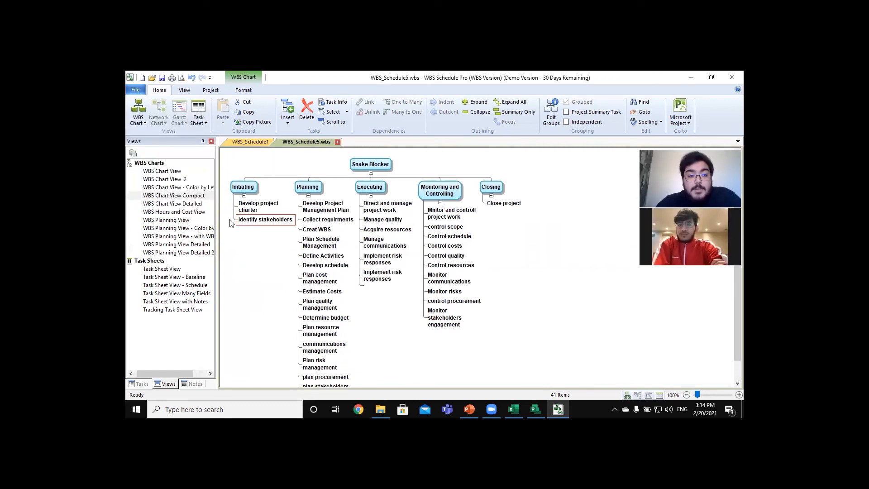
# Display the Snake Blocker chart in WBS Chart View and WBS Chart View 2 and look over both layouts.
pyautogui.click(159, 173)
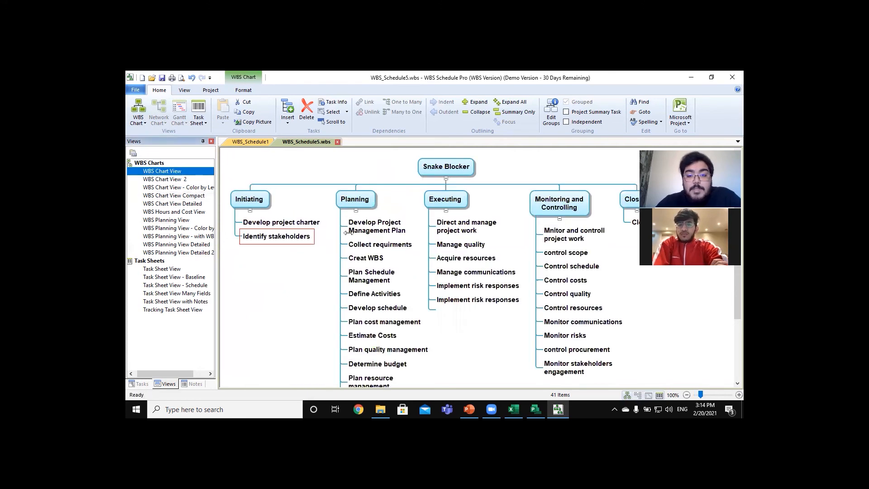
pyautogui.click(164, 179)
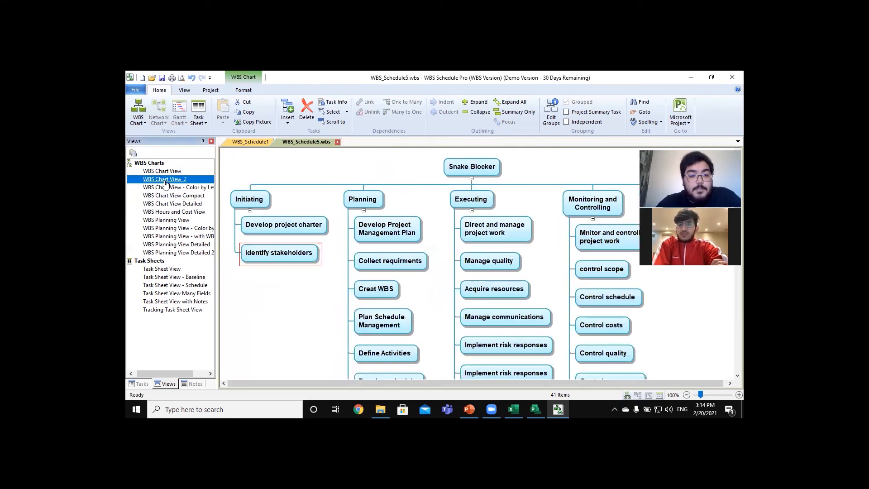
pyautogui.scroll(-3, 326, 268)
pyautogui.scroll(3, 333, 270)
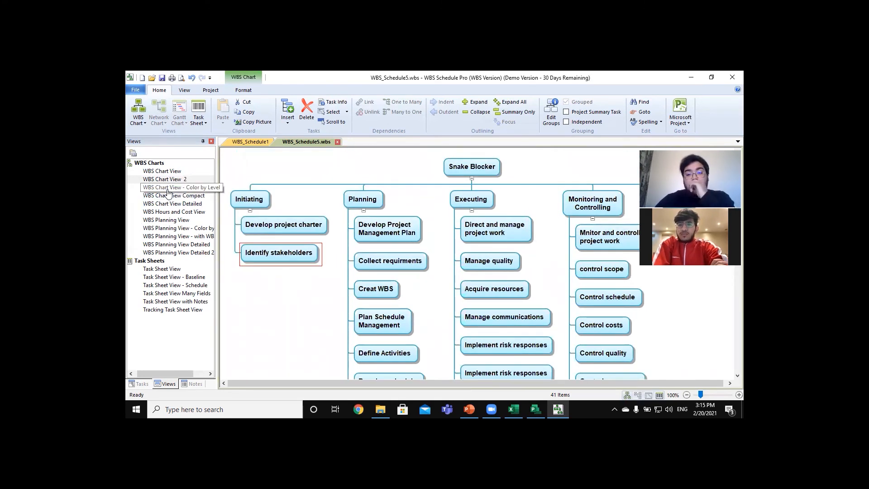
# Display the chart in WBS Chart View Detailed and examine the WBS numbers, durations and dates of the tasks.
pyautogui.click(168, 207)
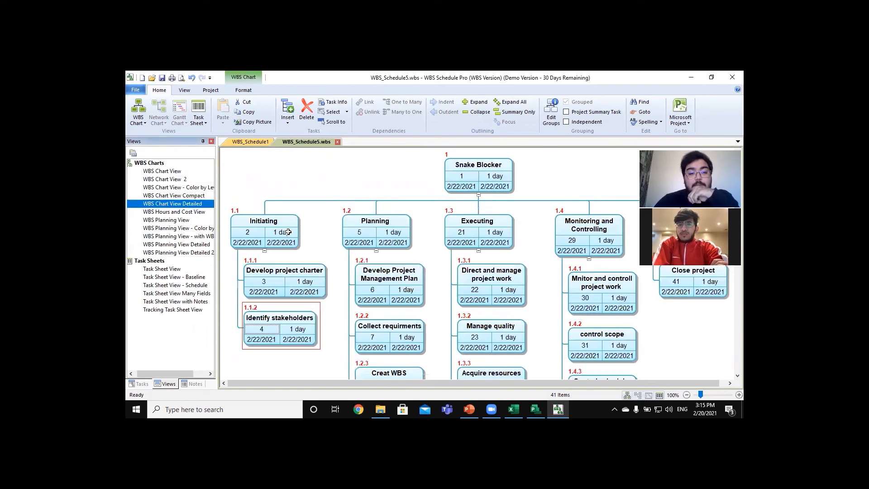
pyautogui.scroll(-3, 395, 281)
pyautogui.scroll(3, 395, 281)
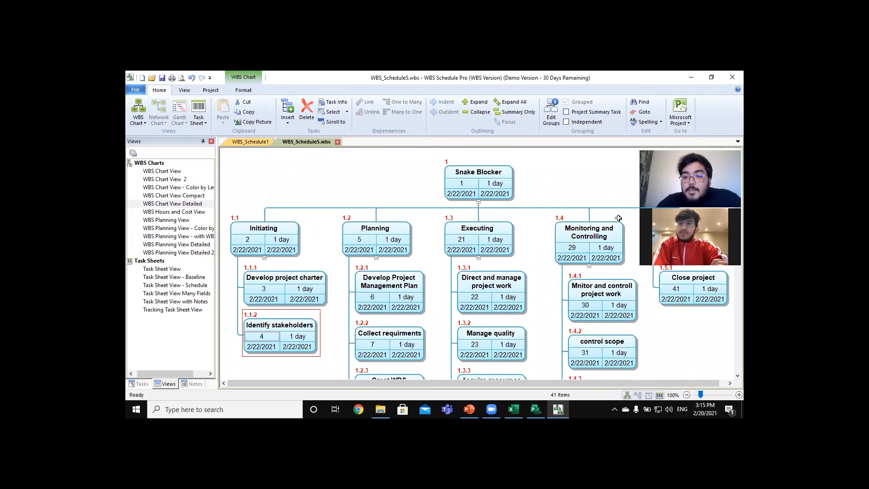
pyautogui.moveTo(613, 256)
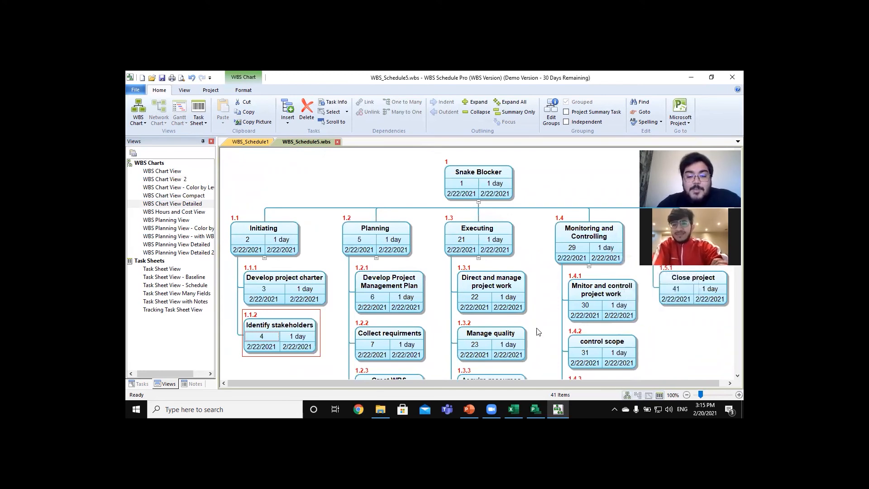
pyautogui.scroll(-3, 403, 288)
pyautogui.scroll(3, 393, 231)
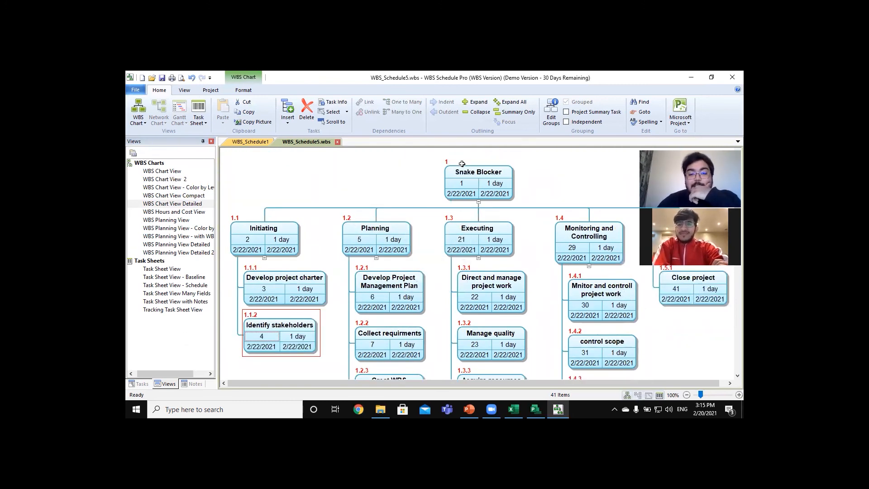
# Inspect the ID, duration and date fields of the Snake Blocker summary task and view its task information.
pyautogui.click(460, 184)
pyautogui.moveTo(457, 186)
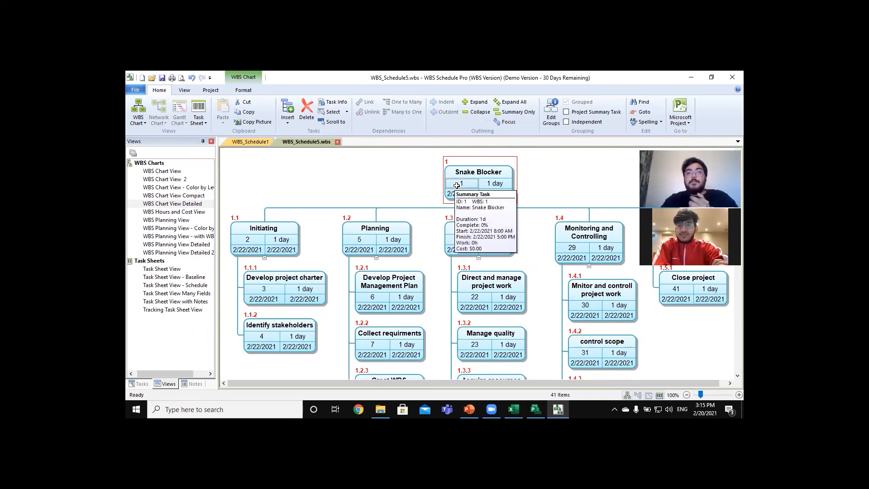
pyautogui.doubleClick(498, 185)
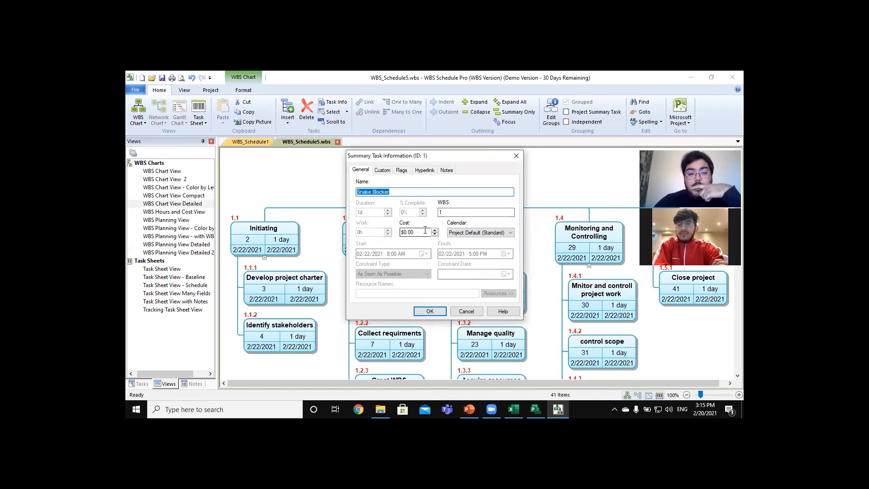
pyautogui.click(516, 155)
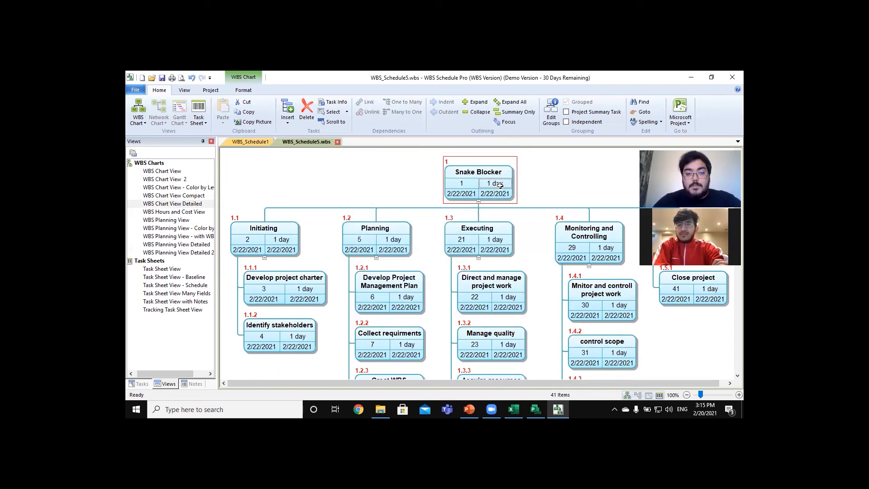
pyautogui.moveTo(500, 183)
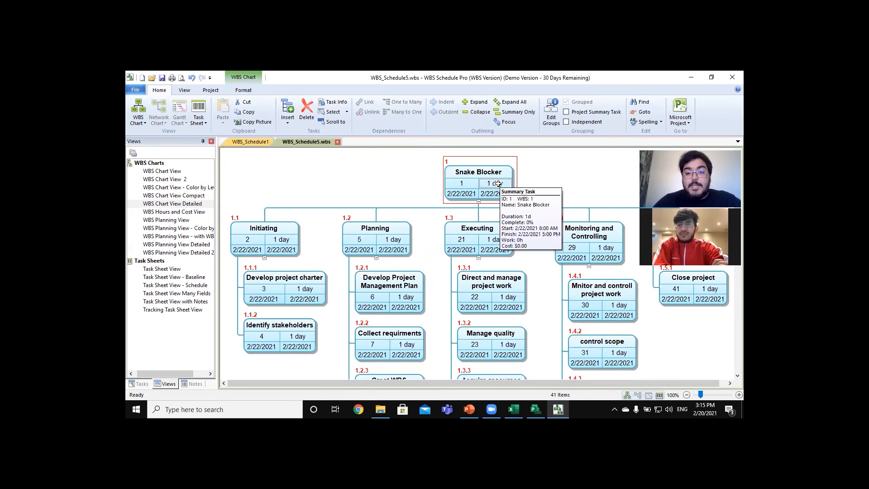
pyautogui.click(463, 194)
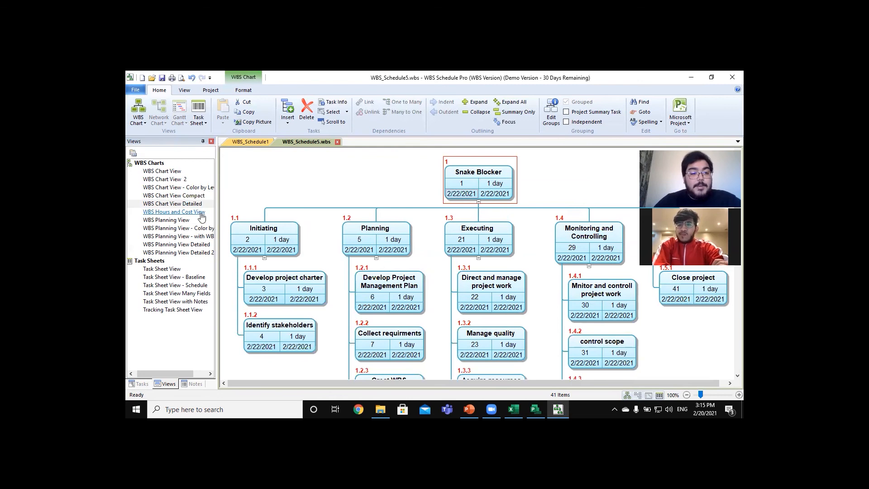
pyautogui.moveTo(378, 239)
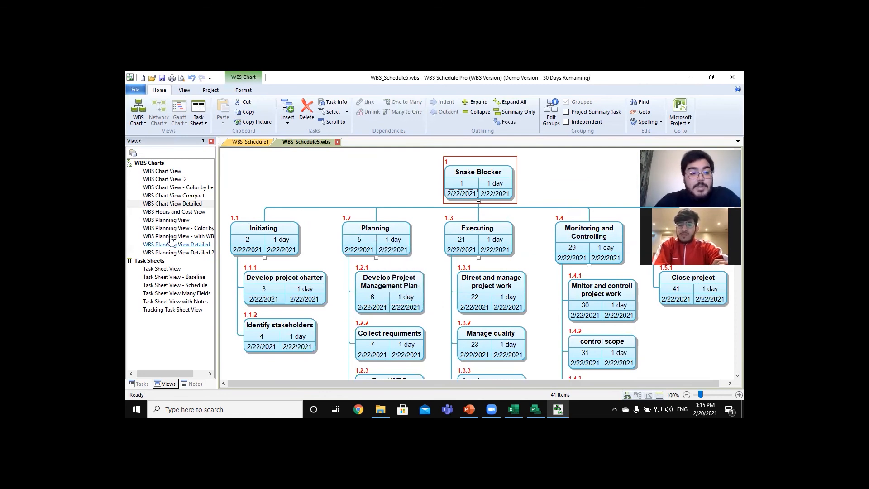
# Display the chart in WBS Hours and Cost View and set the Initiating task's cost to $40.
pyautogui.click(194, 213)
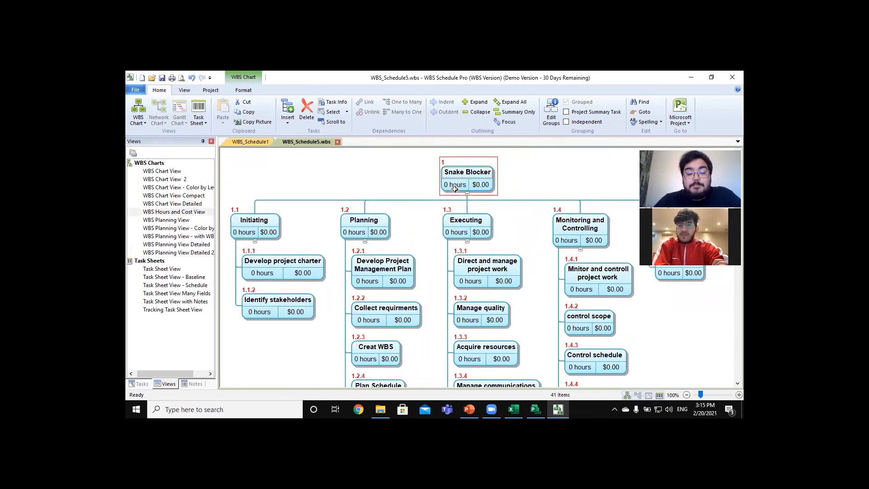
pyautogui.moveTo(455, 189)
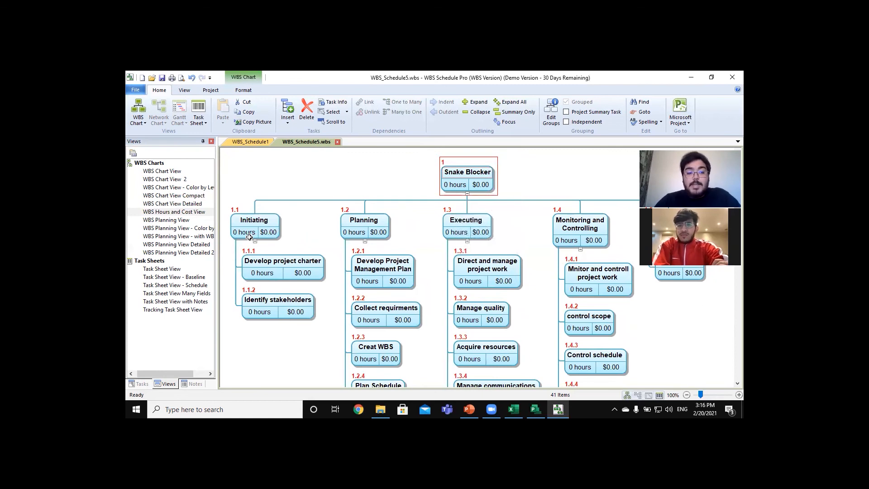
pyautogui.click(273, 233)
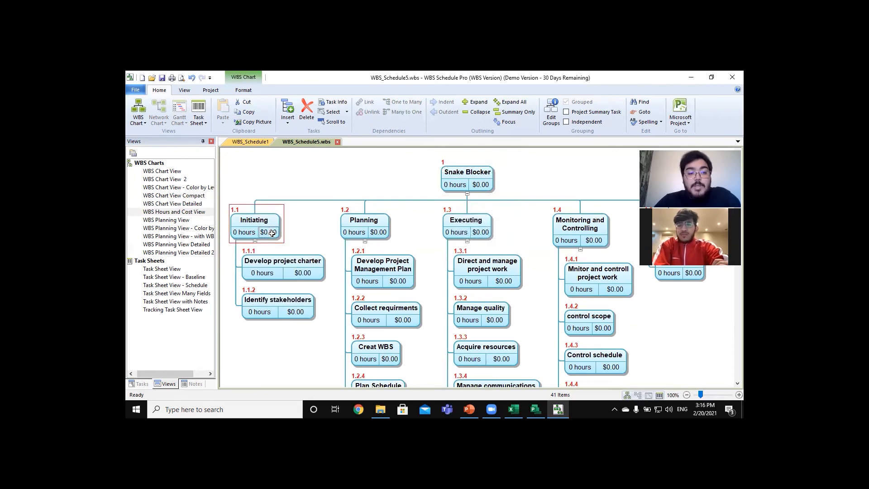
pyautogui.write('33')
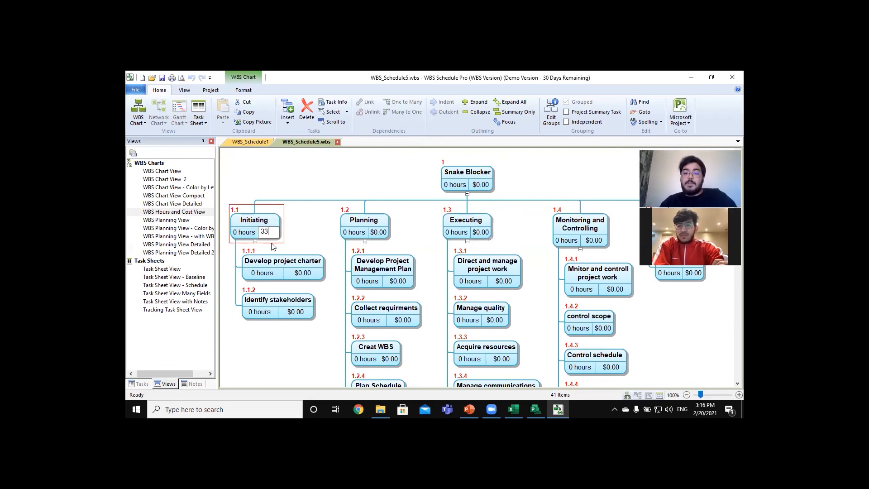
pyautogui.press('BackSpace')
pyautogui.press('BackSpace')
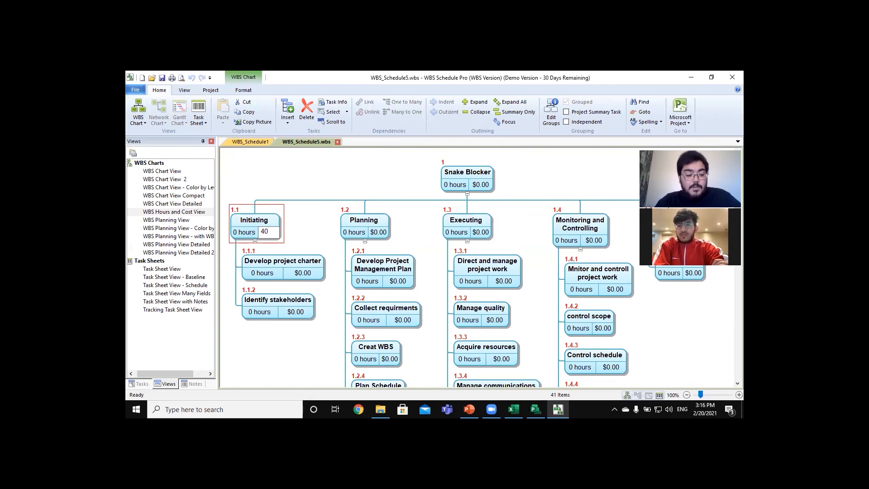
pyautogui.click(303, 273)
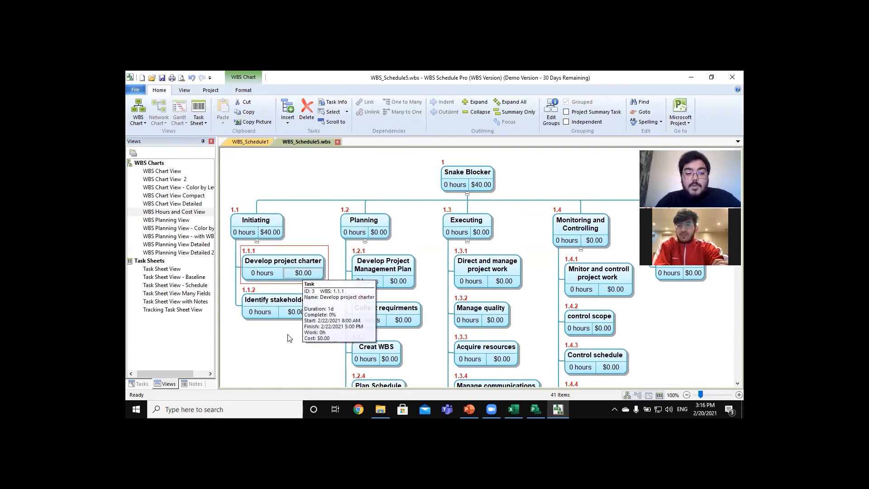
pyautogui.write('20')
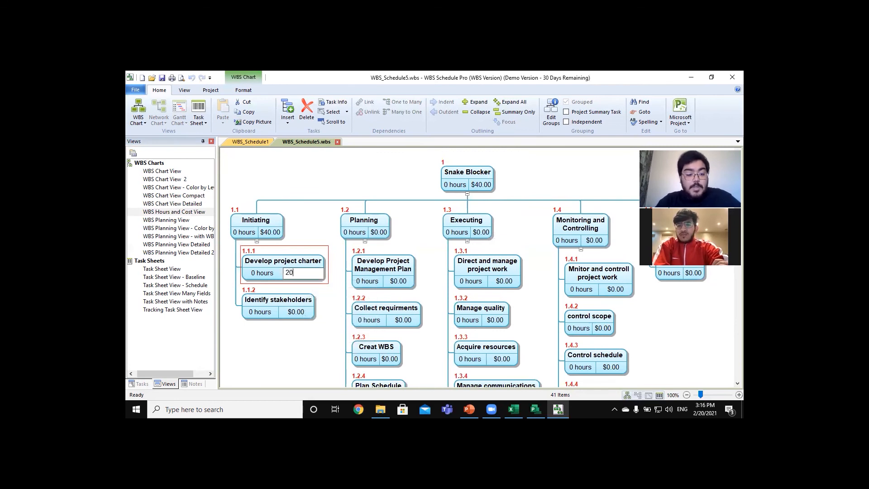
pyautogui.write('@')
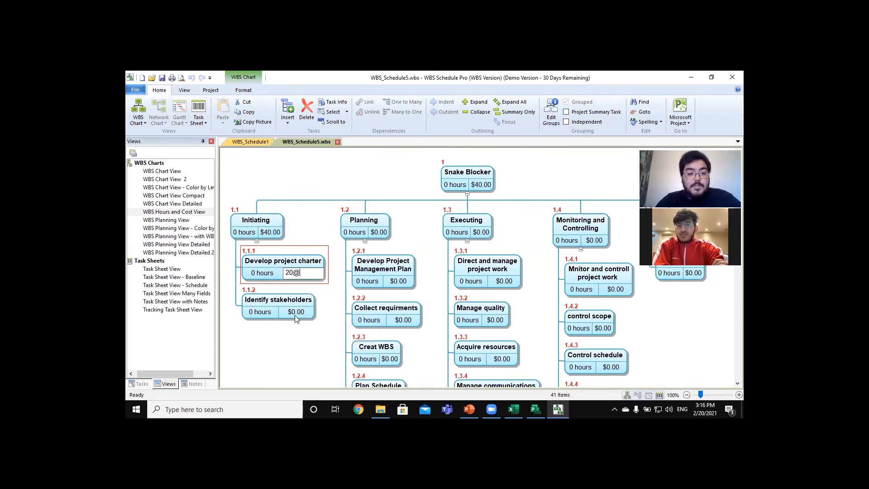
pyautogui.click(296, 315)
pyautogui.click(456, 260)
# Set the cost of both Initiating subtasks, Develop project charter and Identify stakeholders, to $20 each.
pyautogui.doubleClick(304, 273)
pyautogui.write('20')
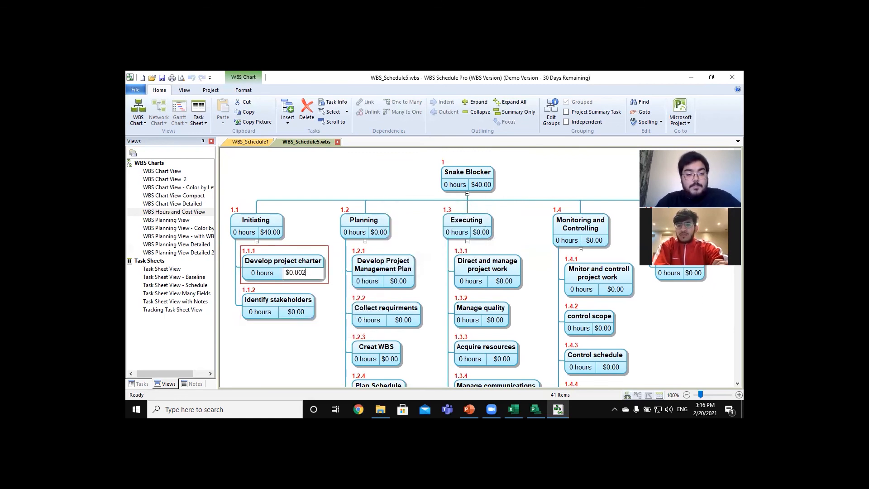
pyautogui.press('BackSpace')
pyautogui.press('BackSpace')
pyautogui.press('BackSpace')
pyautogui.press('BackSpace')
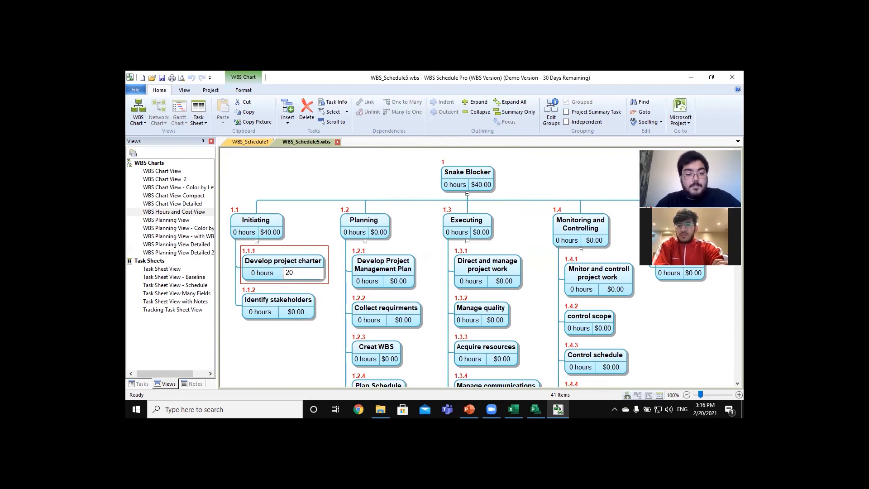
pyautogui.write('20$')
pyautogui.press('Return')
pyautogui.click(296, 312)
pyautogui.write('20')
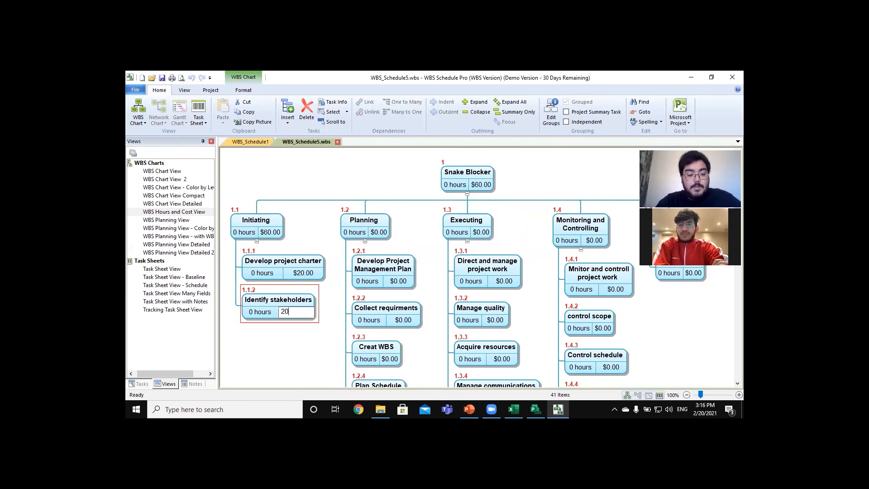
pyautogui.press('Return')
# Set the work to 6 hours for Develop project charter and 5 hours for Identify stakeholders.
pyautogui.click(258, 274)
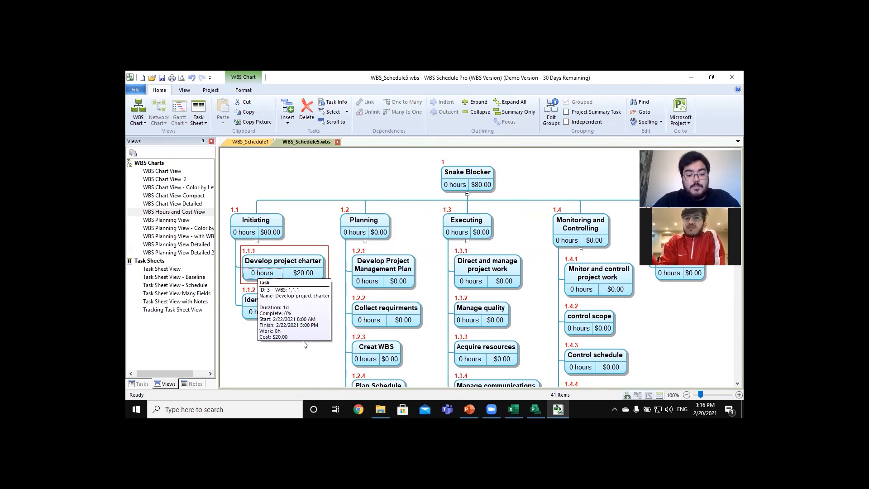
pyautogui.write('6h')
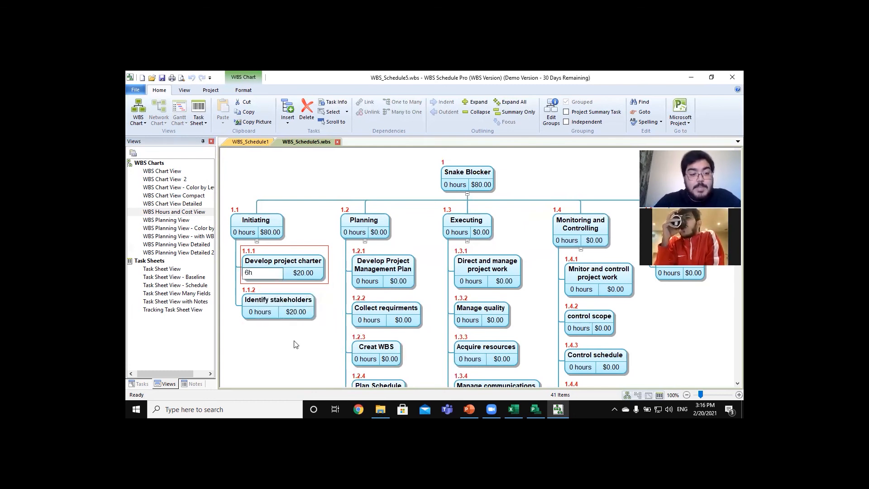
pyautogui.press('Return')
pyautogui.click(257, 312)
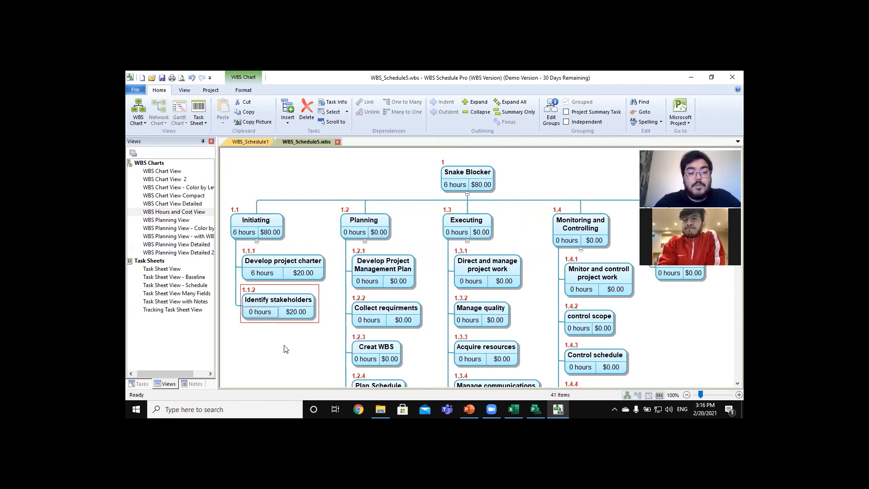
pyautogui.write('5h')
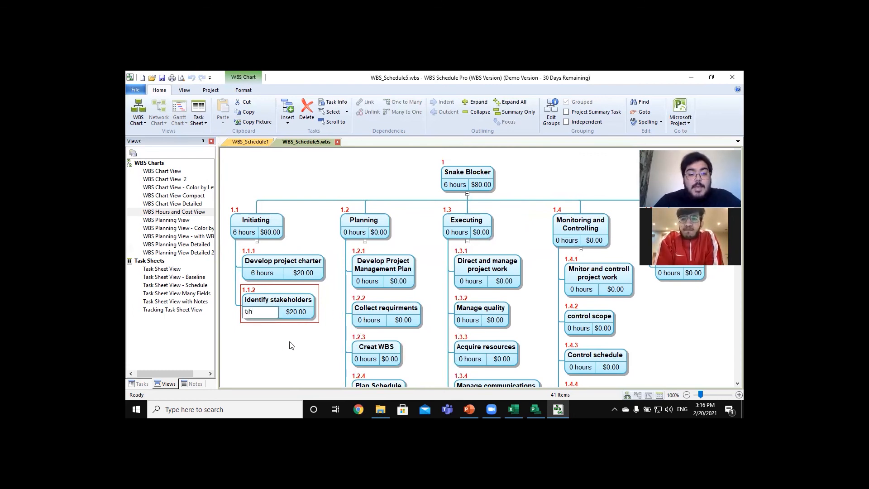
pyautogui.press('Return')
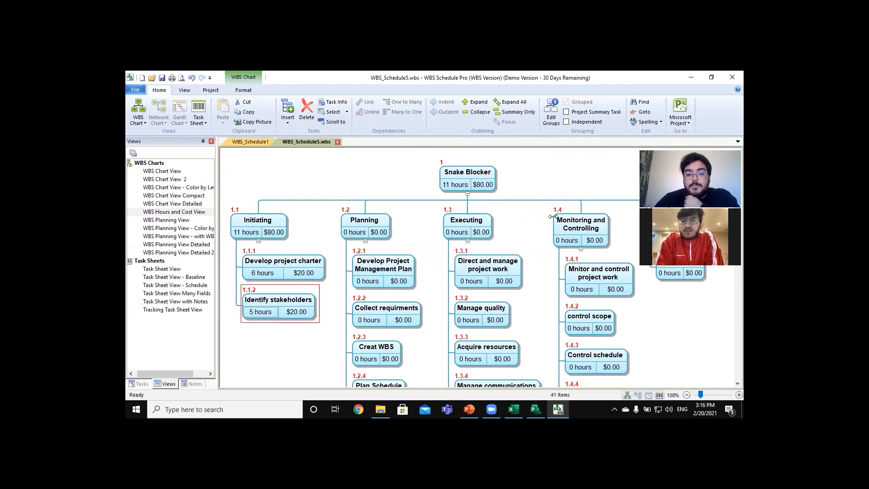
# Review the hours and costs in the chart, check the Snake Blocker schedule in Microsoft Project, and return to WBS Schedule Pro.
pyautogui.scroll(-3, 339, 278)
pyautogui.scroll(3, 310, 243)
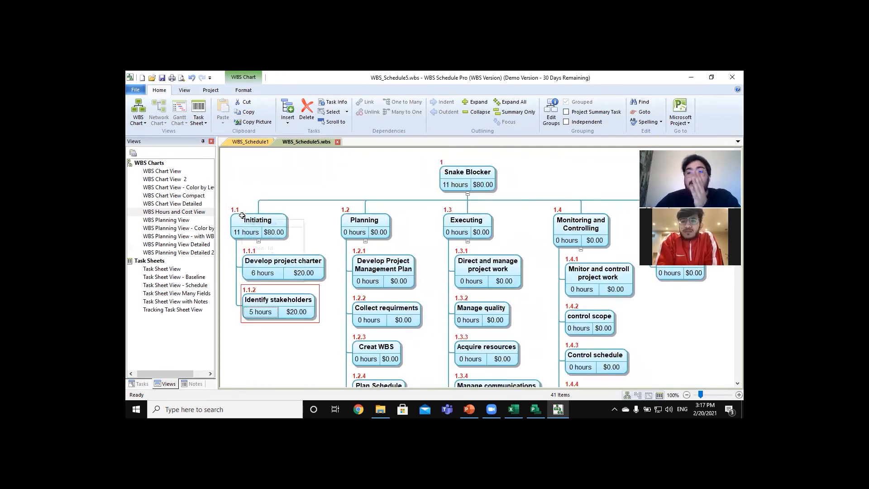
pyautogui.moveTo(242, 216)
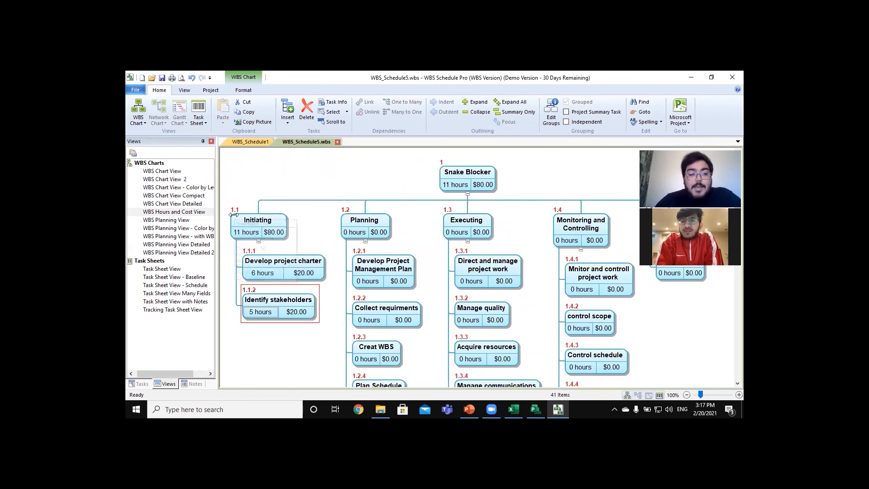
pyautogui.click(536, 410)
pyautogui.scroll(10, 193, 232)
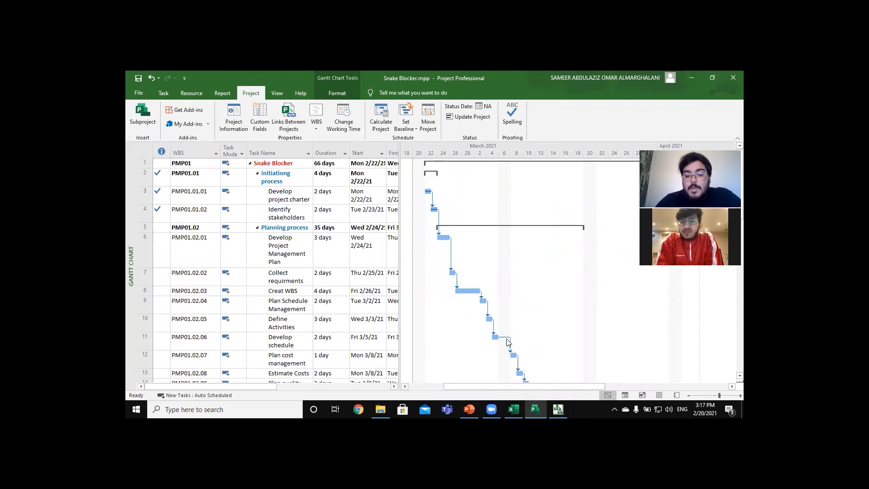
pyautogui.click(560, 409)
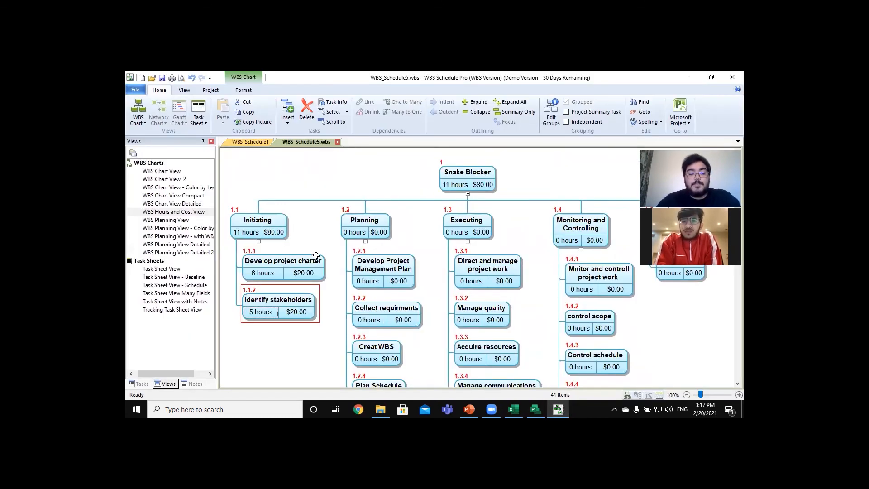
# Examine the Develop project charter details and the remaining subtasks of the Planning, Executing, and Monitoring and Controlling branches.
pyautogui.moveTo(319, 257)
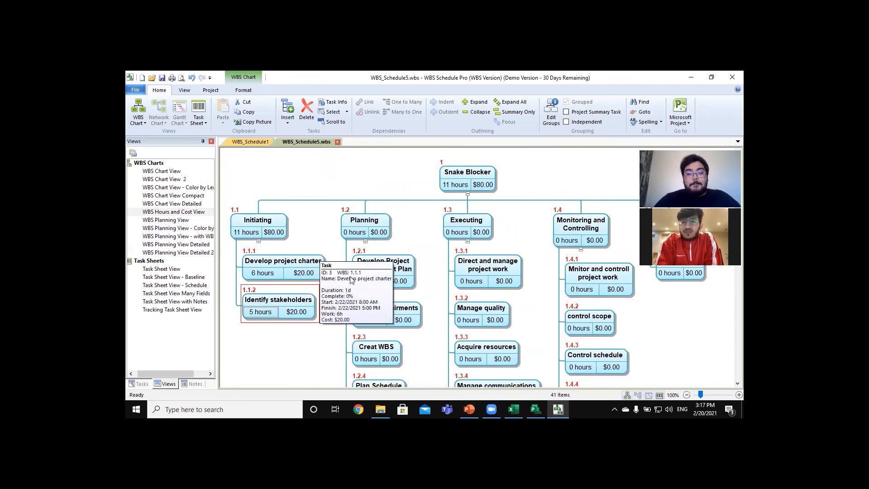
pyautogui.scroll(-6, 498, 322)
pyautogui.scroll(6, 498, 321)
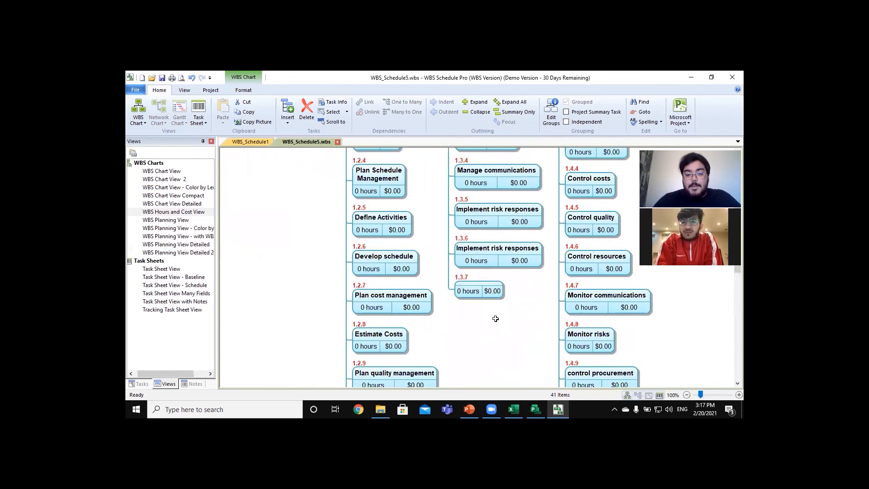
# Show the chart in WBS Planning View, WBS Chart View Compact and WBS Chart View Detailed, ending on the plain WBS Chart View.
pyautogui.moveTo(518, 281)
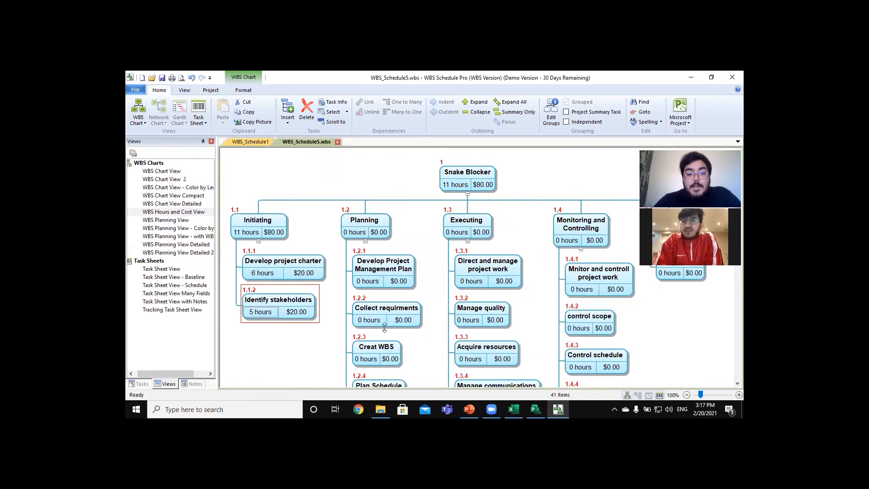
pyautogui.click(165, 220)
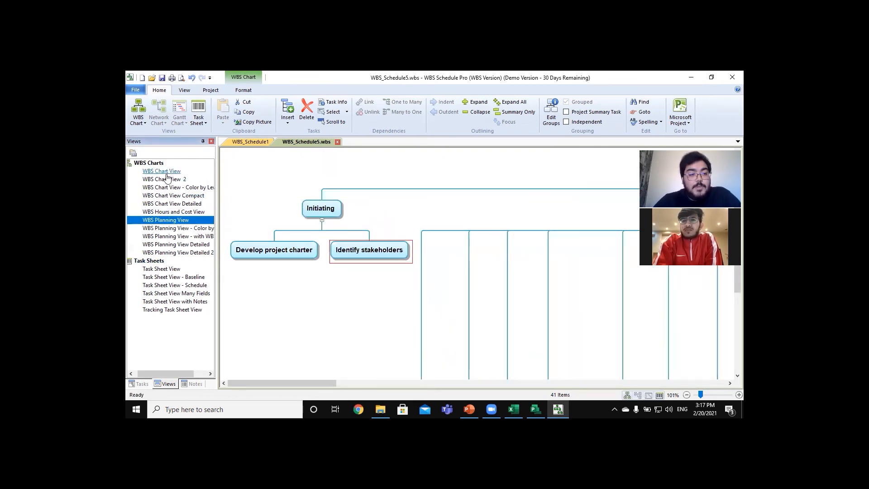
pyautogui.click(178, 197)
pyautogui.click(177, 204)
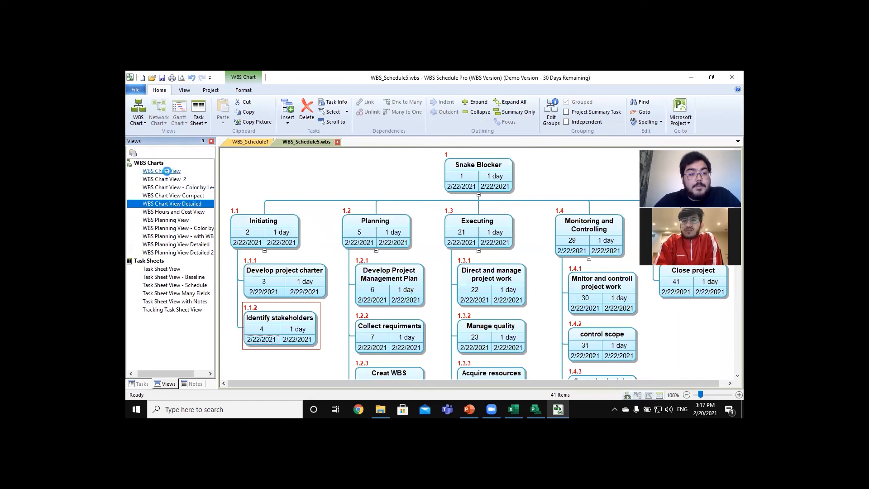
pyautogui.click(169, 171)
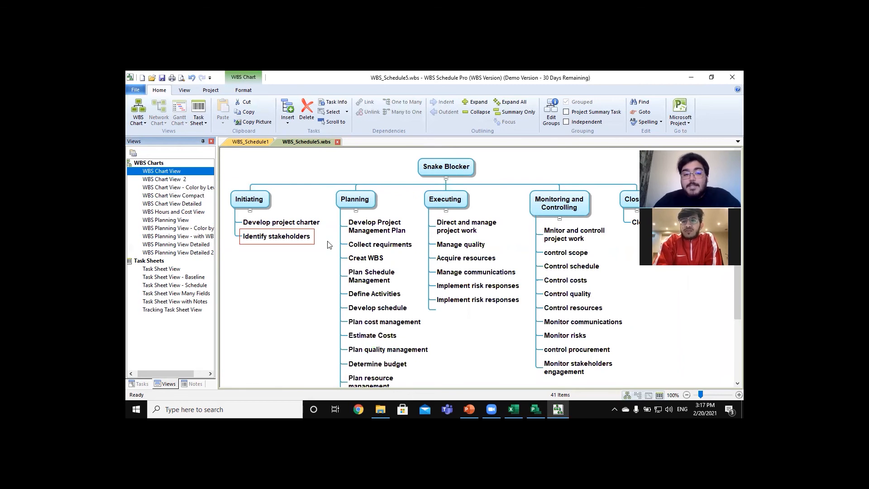
# Demonstrate collapsing and expanding the Initiating branch, and leave both the Initiating and Planning branches collapsed.
pyautogui.click(250, 211)
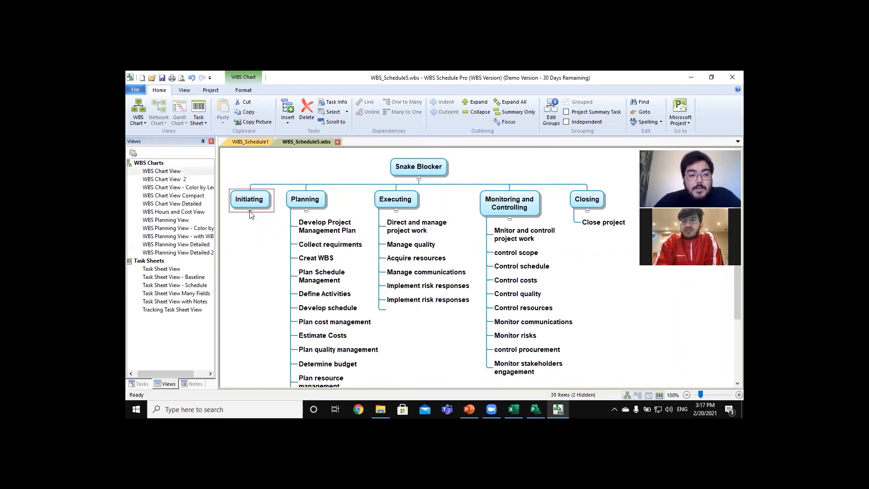
pyautogui.click(250, 211)
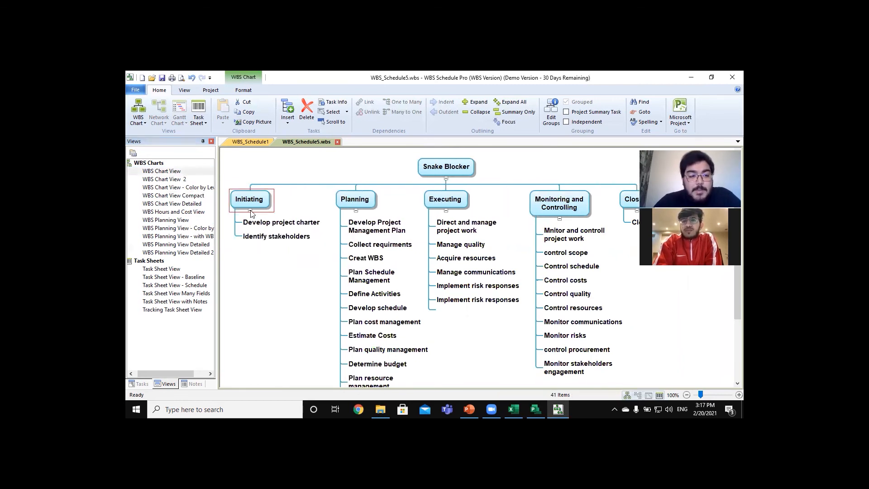
pyautogui.click(250, 211)
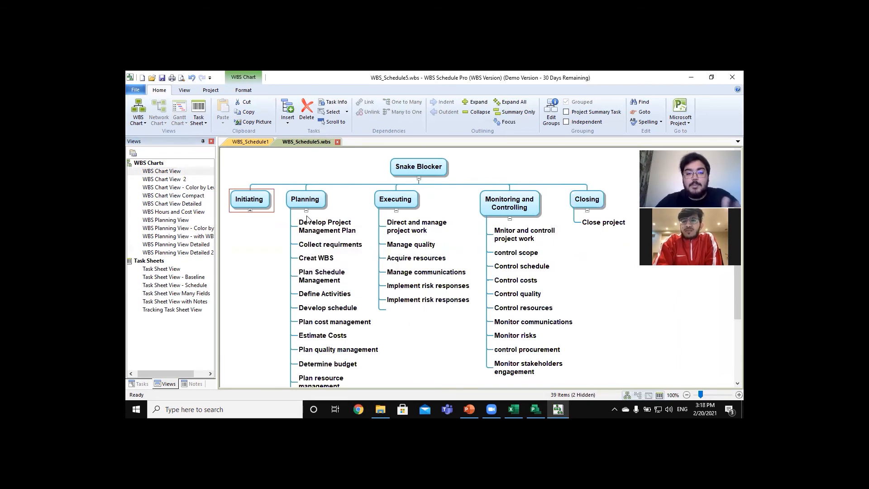
pyautogui.click(307, 211)
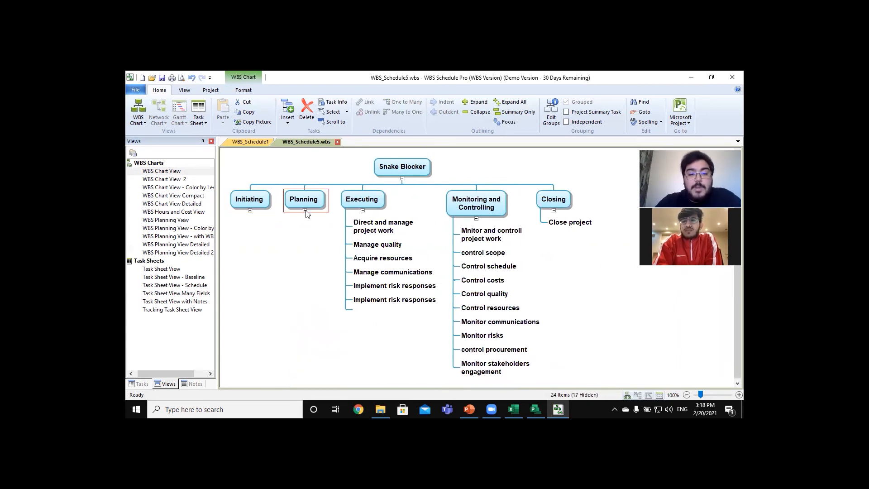